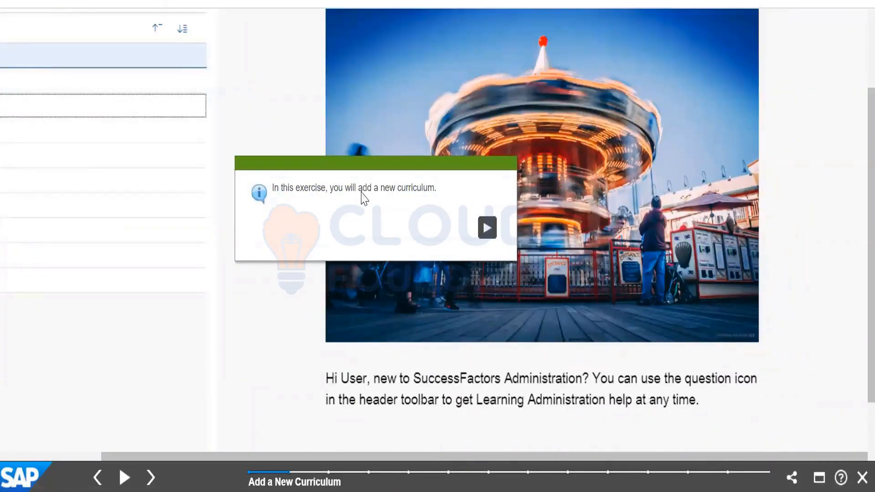
Step: Go through the notes of the Add a New Curriculum exercise, up to the note about changing the Curriculum ID
left_click(487, 227)
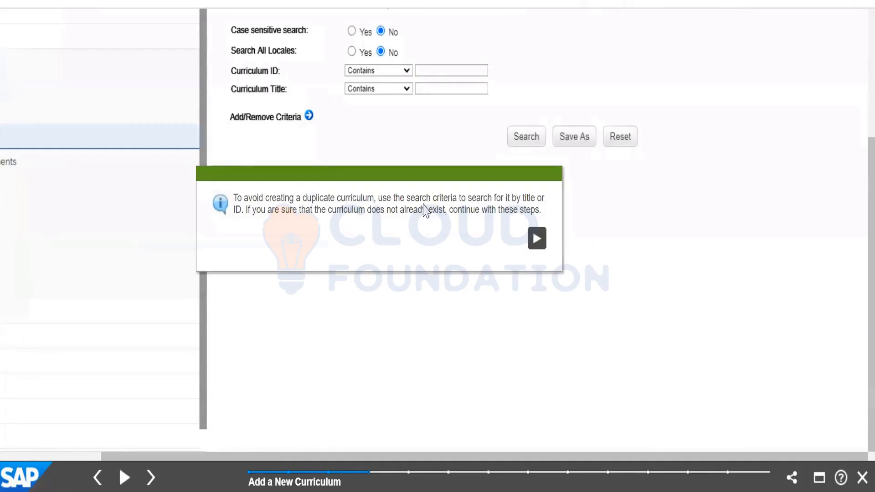
left_click(537, 239)
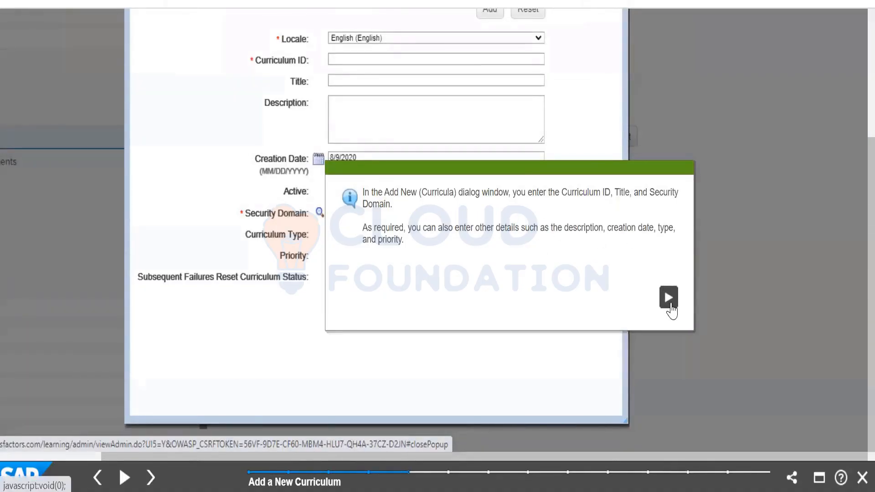
left_click(670, 304)
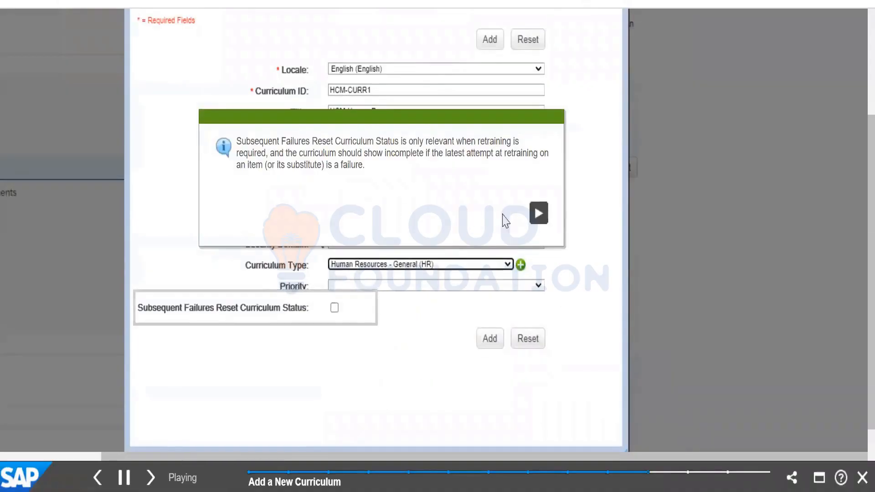
left_click(546, 223)
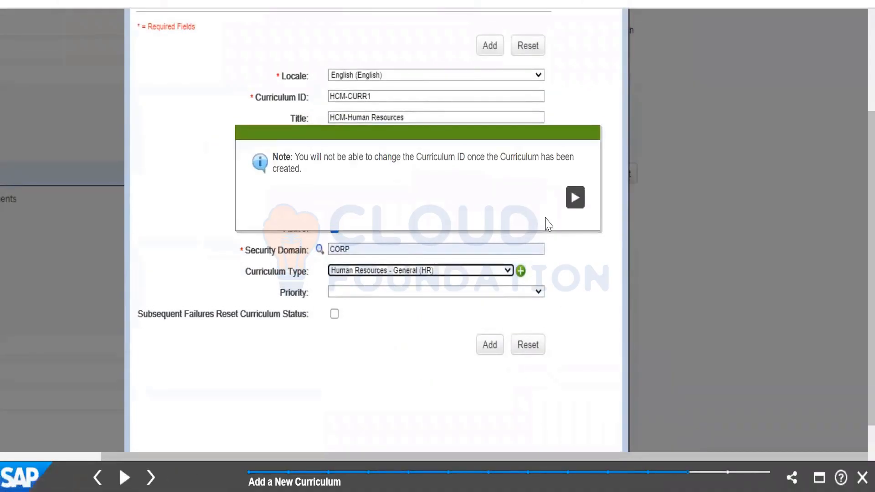
left_click(573, 197)
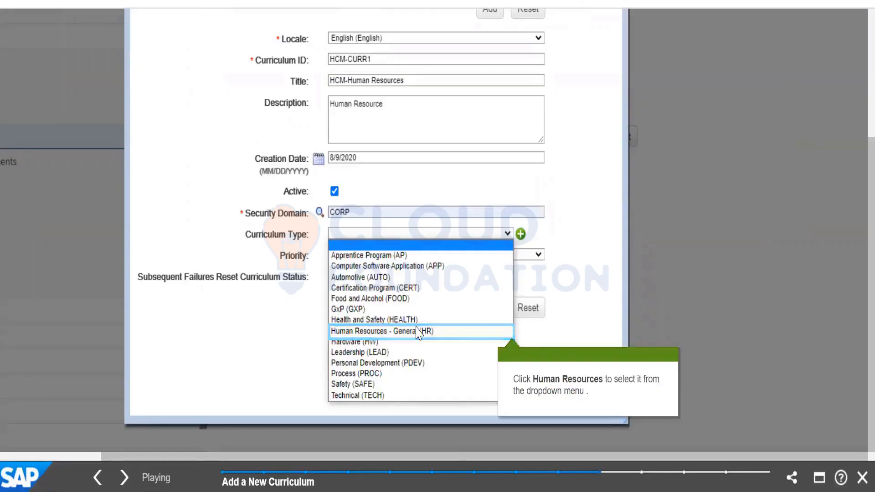
Step: Choose Human Resources as the curriculum type in the exercise and continue through its remaining notes to the end
left_click(417, 336)
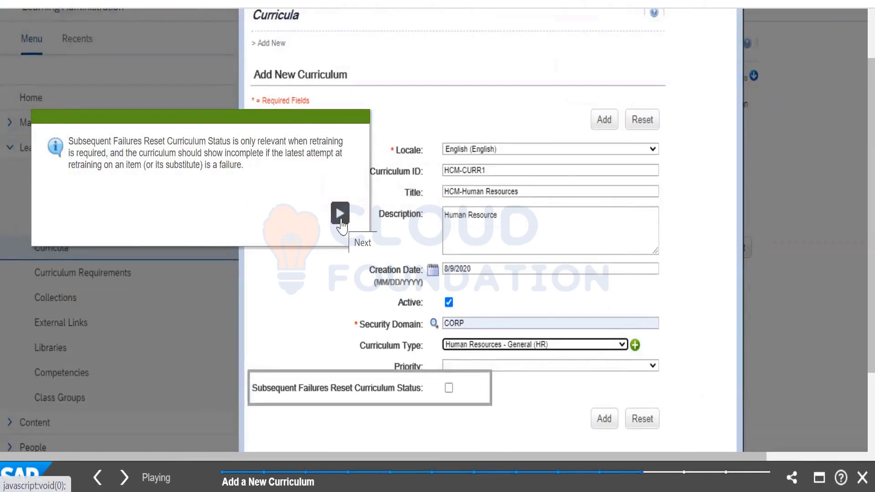
left_click(340, 218)
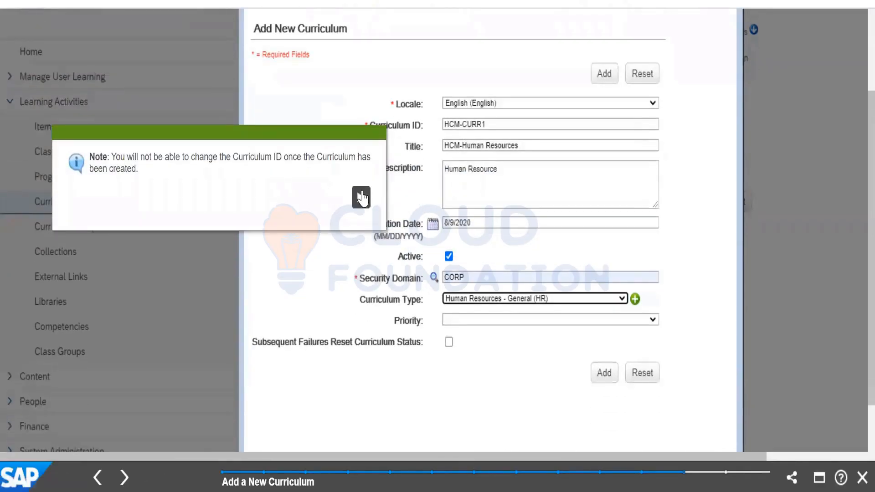
left_click(362, 197)
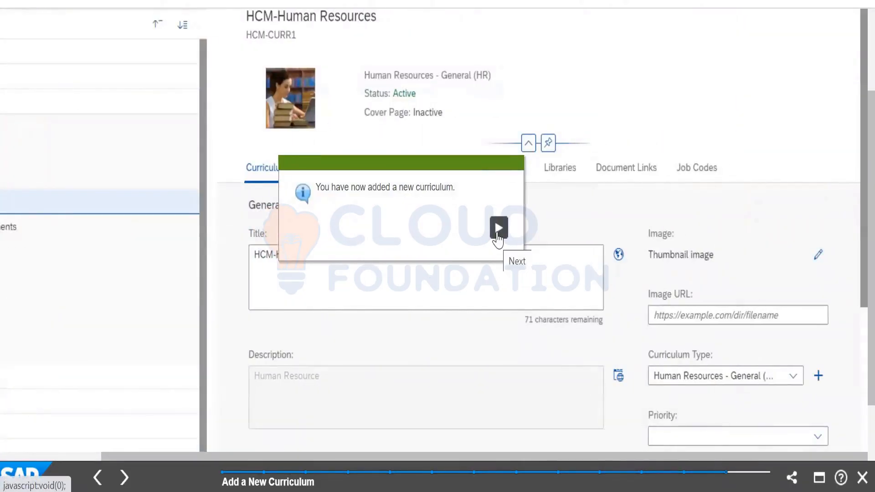
left_click(498, 228)
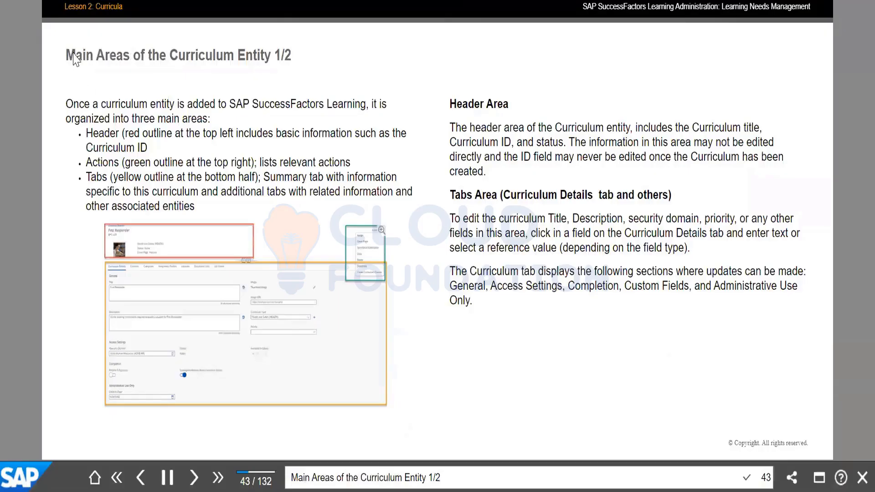
Step: Read the course slides on the main areas of the curriculum entity, curricula tabs, associating contents and associating items with a curriculum
left_click_drag(74, 57, 295, 60)
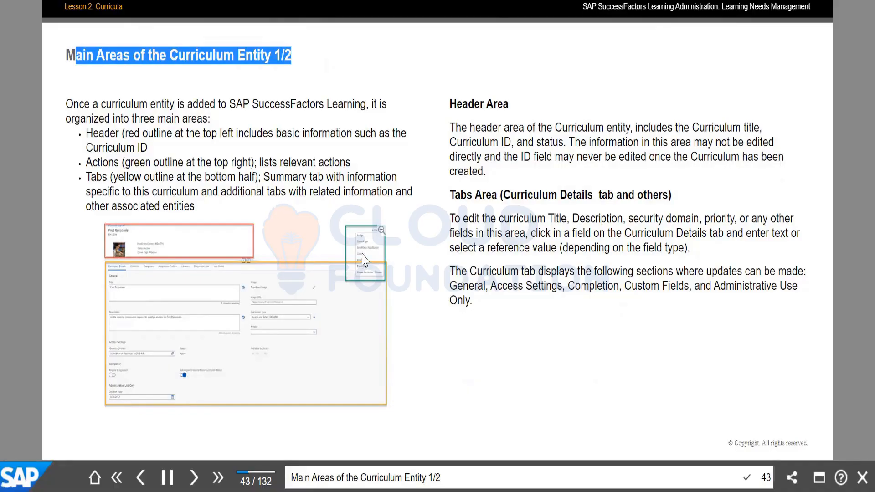
left_click(193, 476)
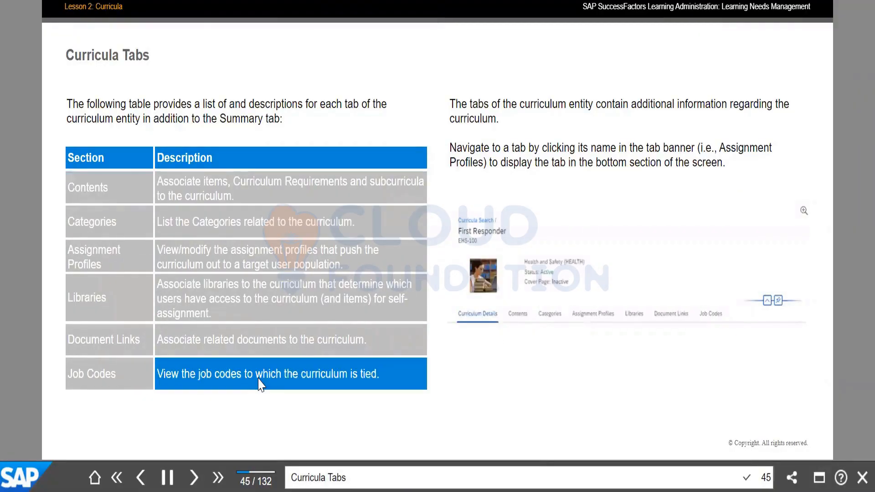
left_click(193, 485)
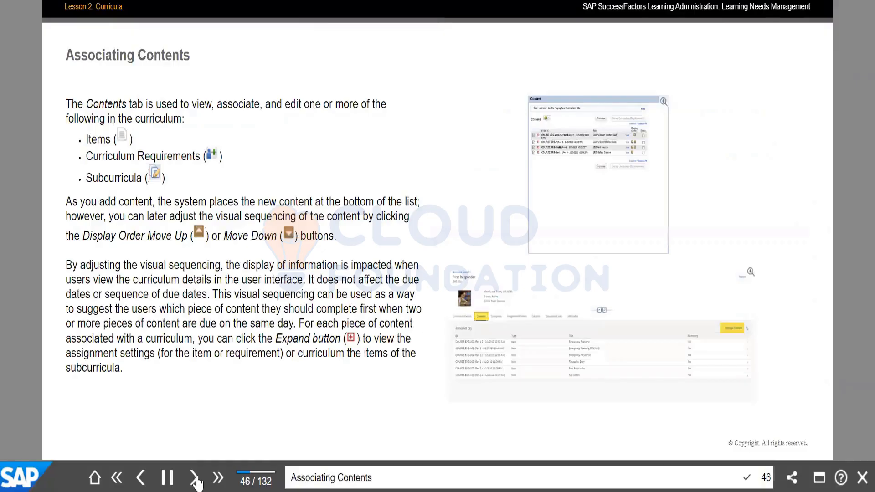
left_click(196, 482)
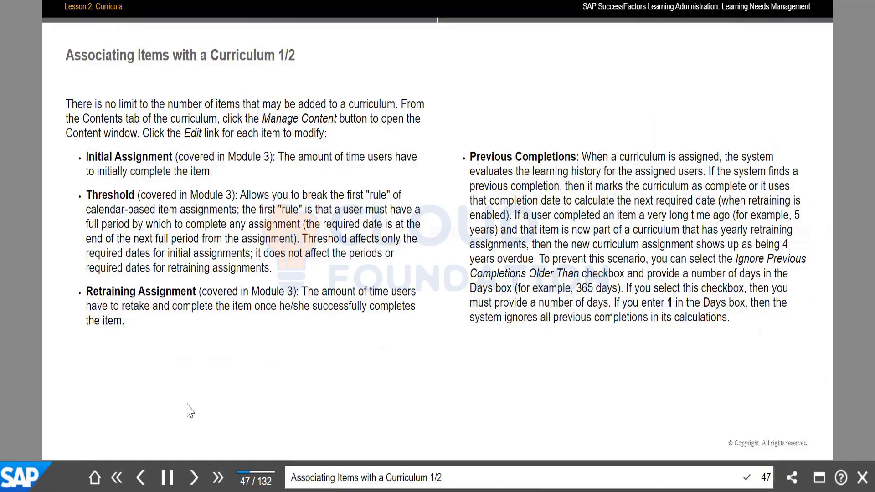
left_click(141, 479)
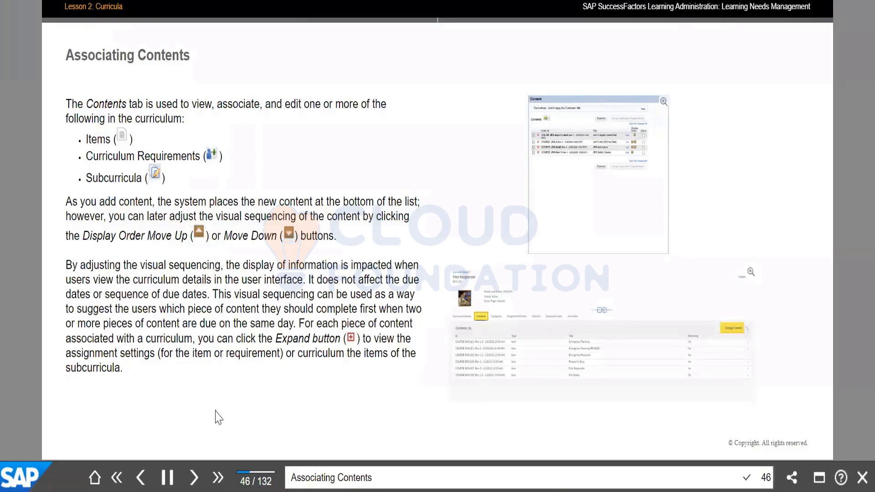
left_click(194, 482)
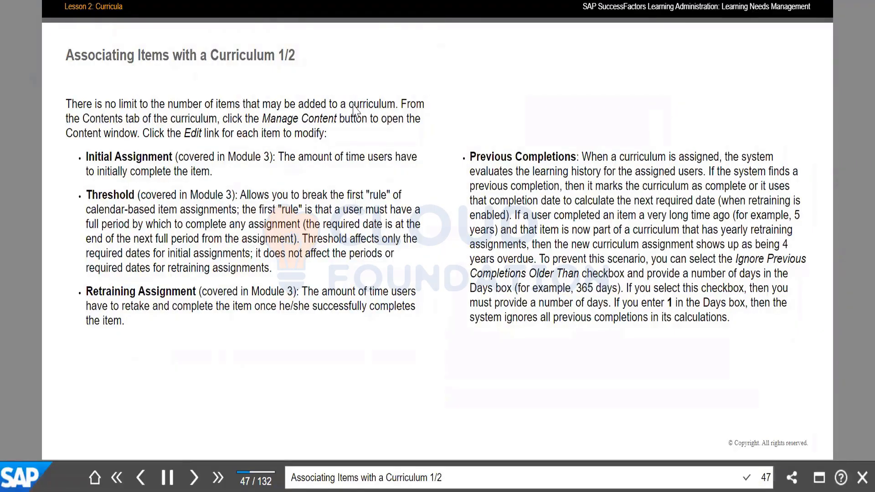
left_click_drag(98, 105, 327, 109)
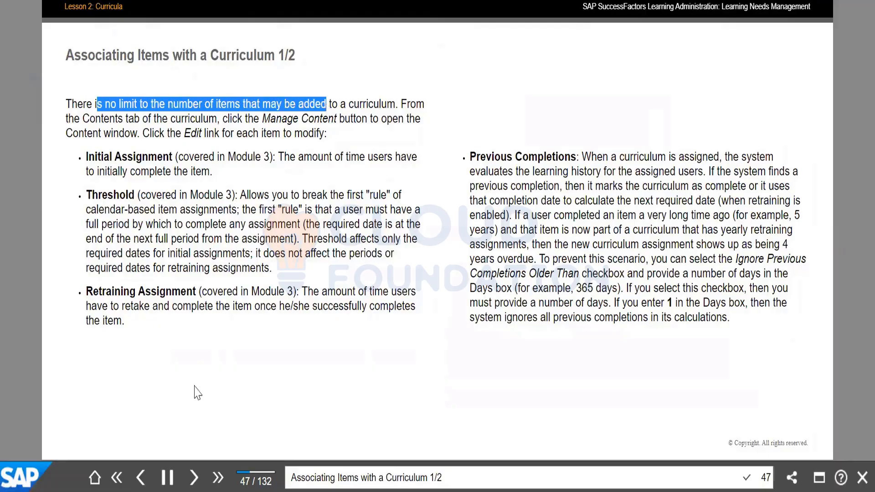
left_click(192, 478)
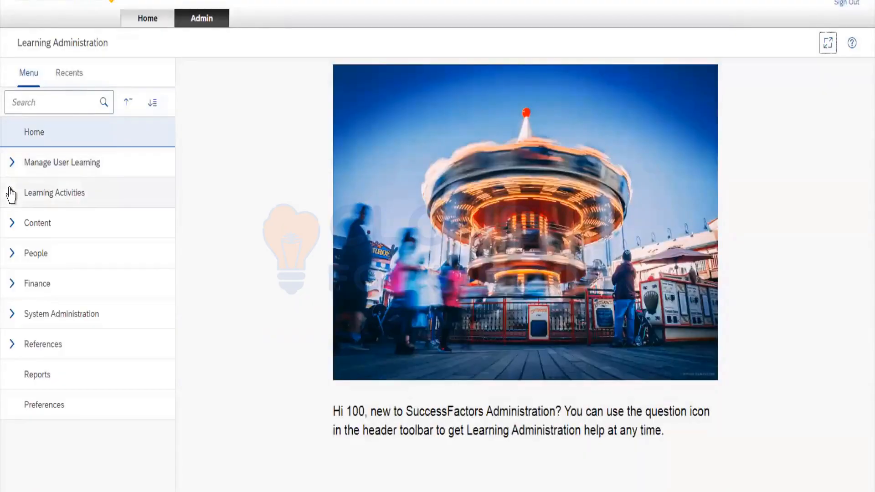
Step: Start a new curriculum under Learning Activities, with a curriculum ID made of HCM, a person's first name and CLass, joined by underscores
left_click(12, 194)
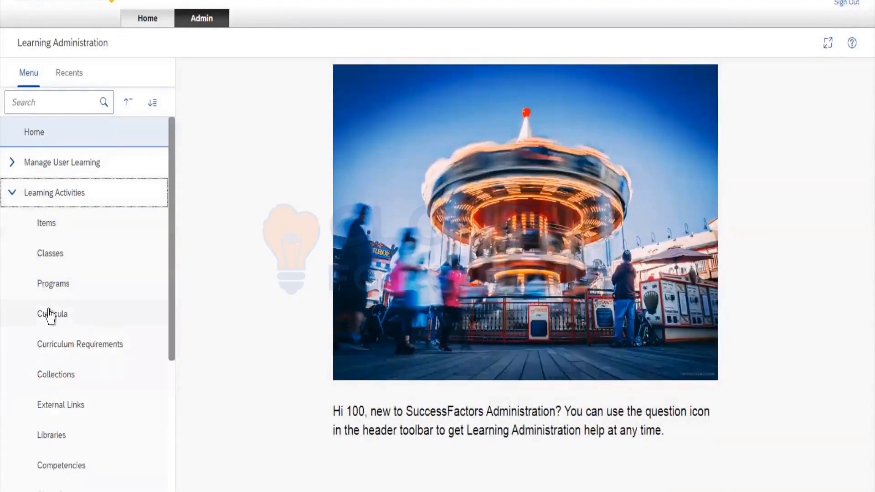
left_click(49, 310)
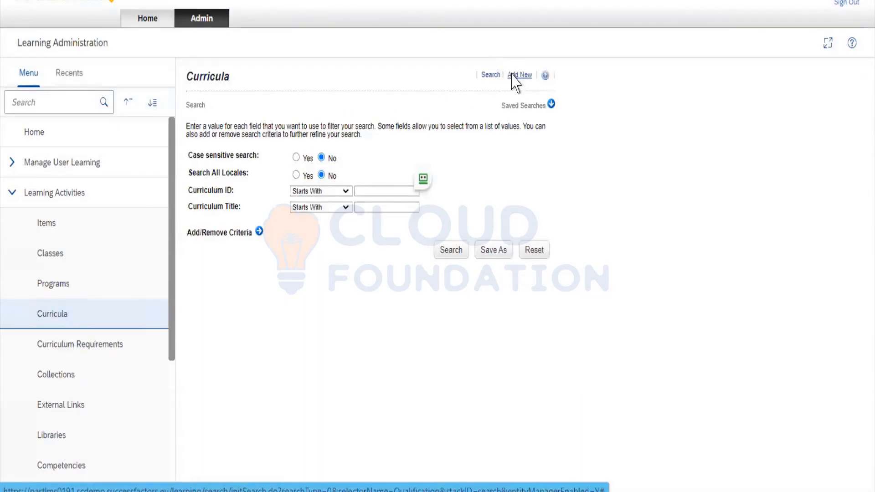
left_click(513, 77)
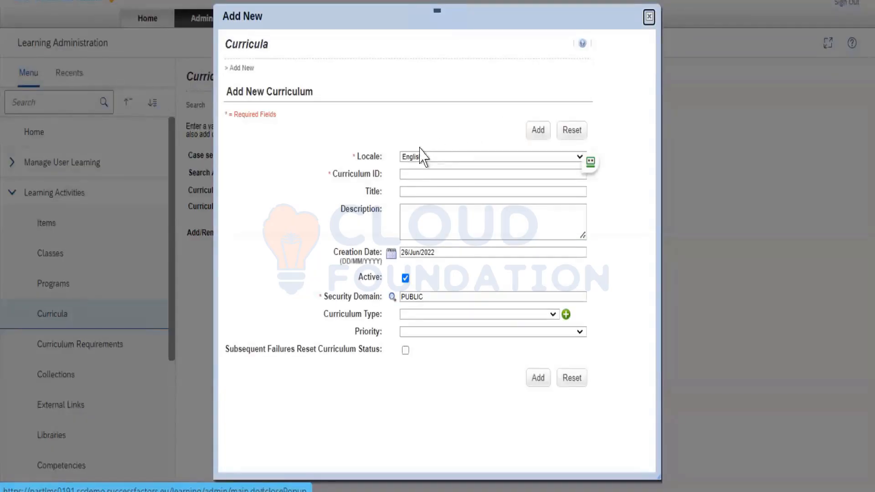
left_click(415, 172)
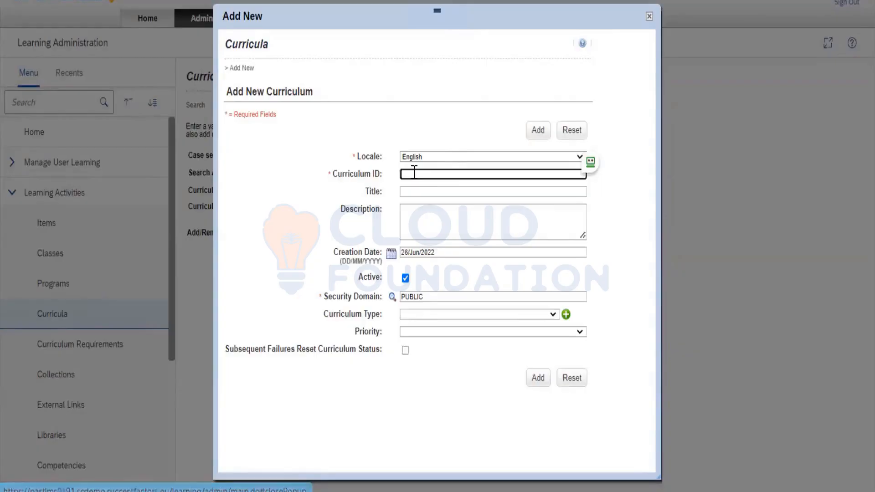
type("HCM")
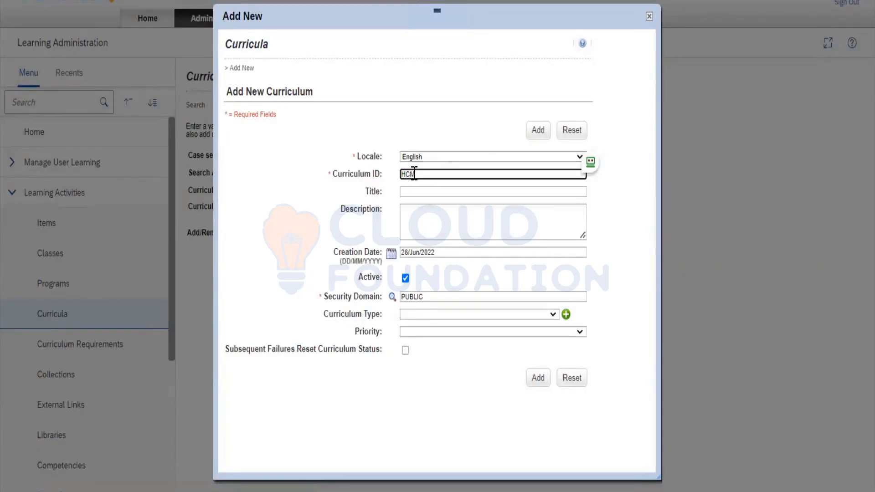
type("_Janice_CLass")
Step: Copy the curriculum ID into the title, enter Test as the description, and add the curriculum
double_click(439, 175)
key("ctrl+c")
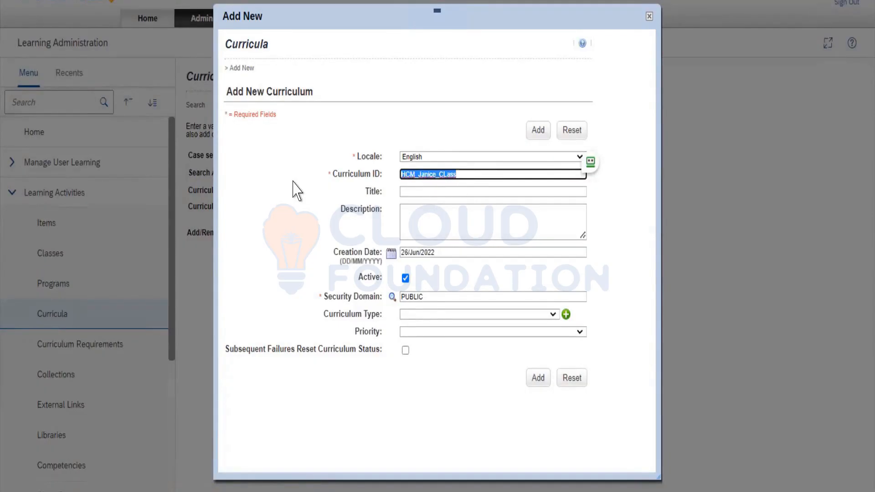
left_click(442, 195)
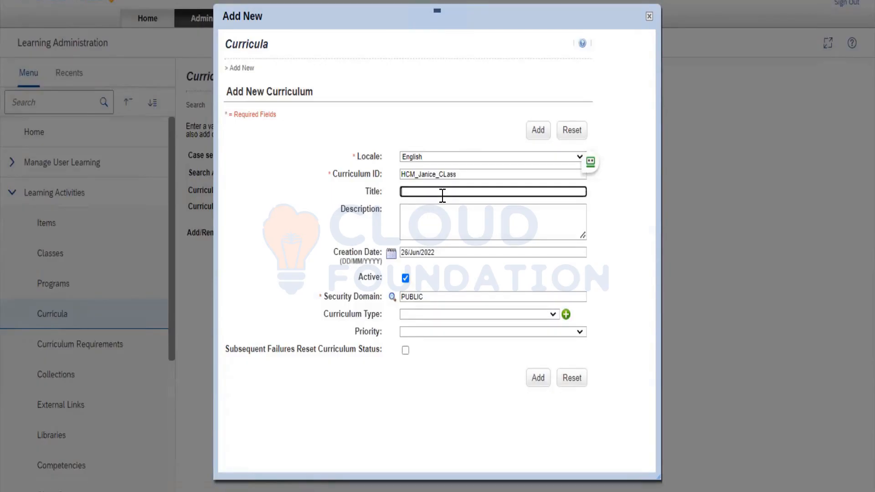
key("ctrl+v")
left_click(440, 211)
type("Test")
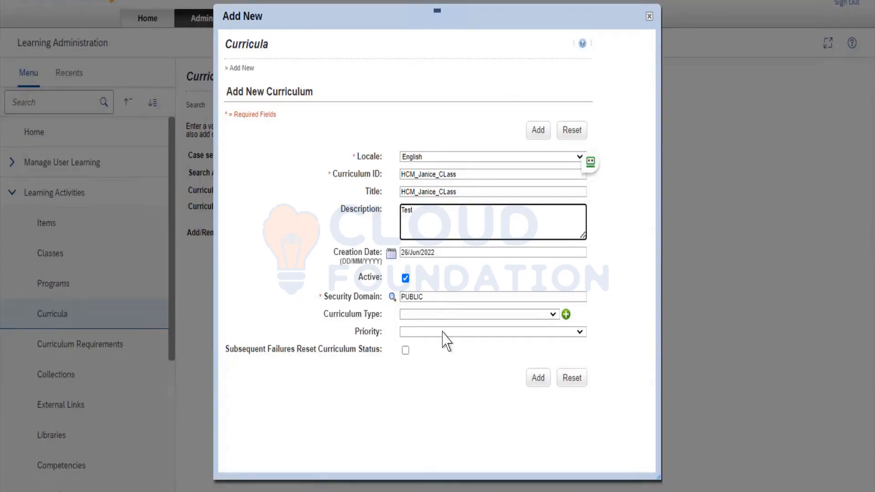
left_click(534, 382)
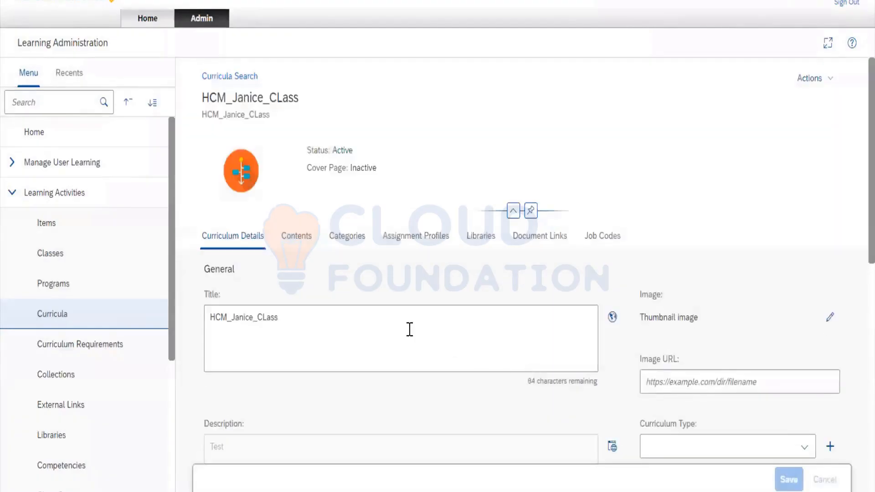
Step: Open the new curriculum's content management and search for items to add, without a keyword
left_click(300, 247)
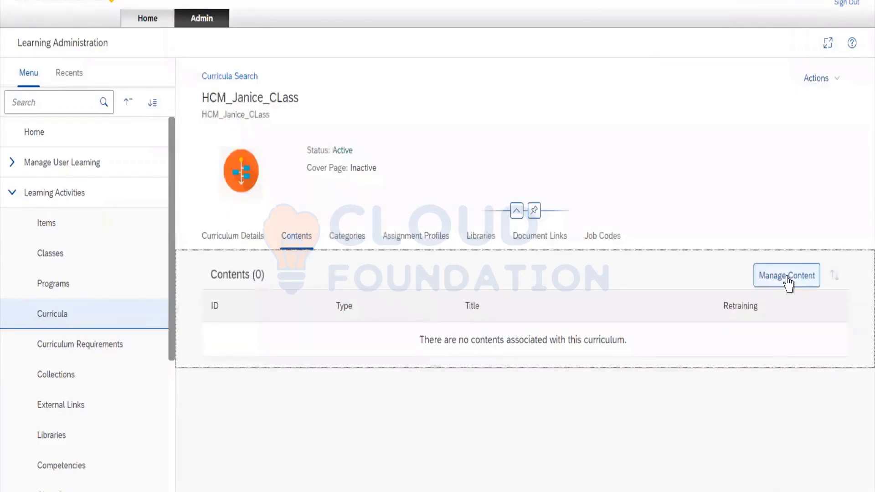
left_click(788, 279)
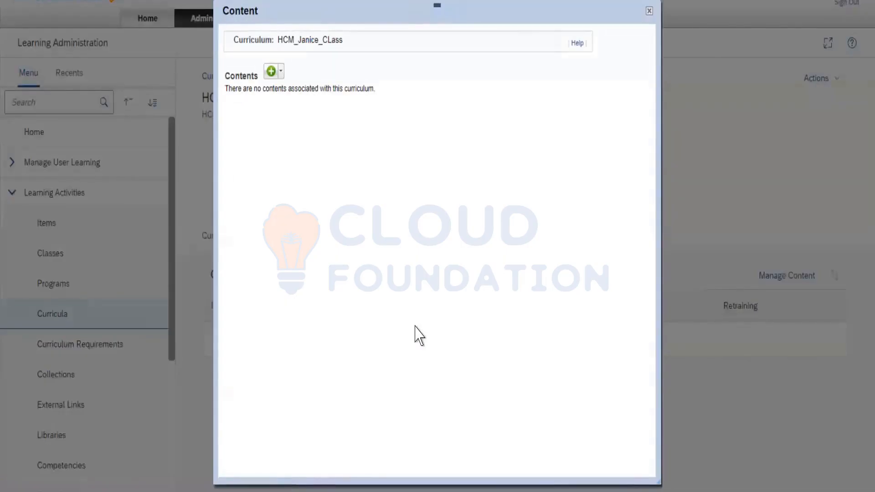
left_click(281, 71)
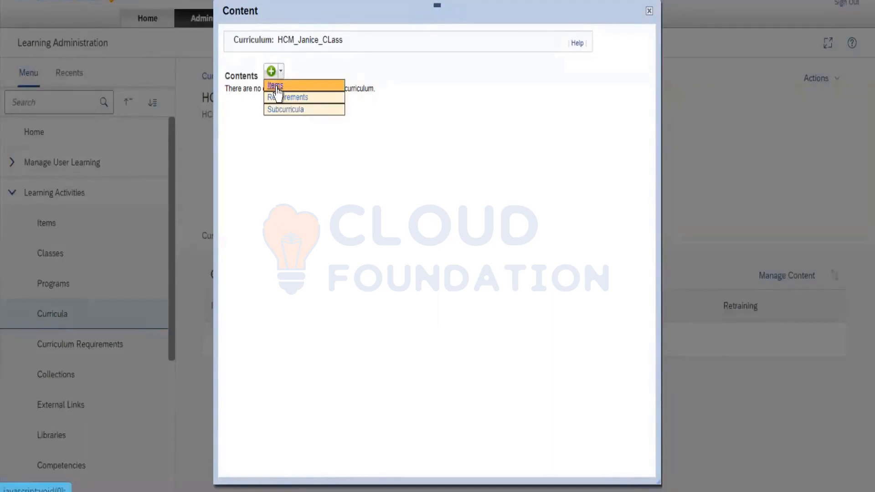
left_click(276, 85)
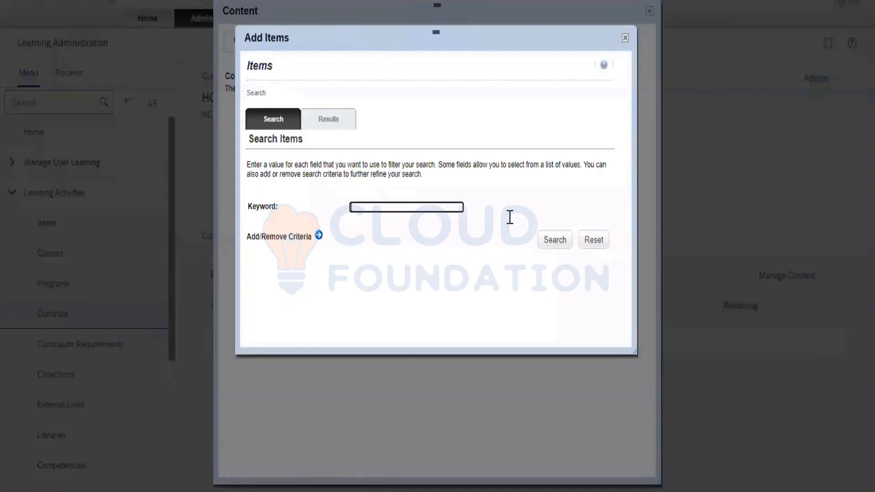
left_click(551, 242)
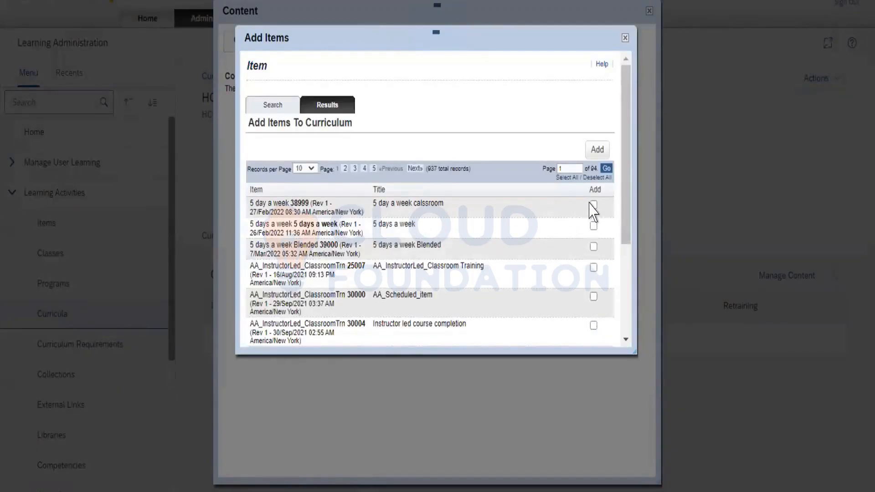
Step: Add the first five listed items, from 5 day a week calssroom through AA_Scheduled_item, to the curriculum and close the Content window
left_click(592, 204)
left_click(594, 228)
left_click(593, 247)
left_click(593, 268)
left_click(593, 297)
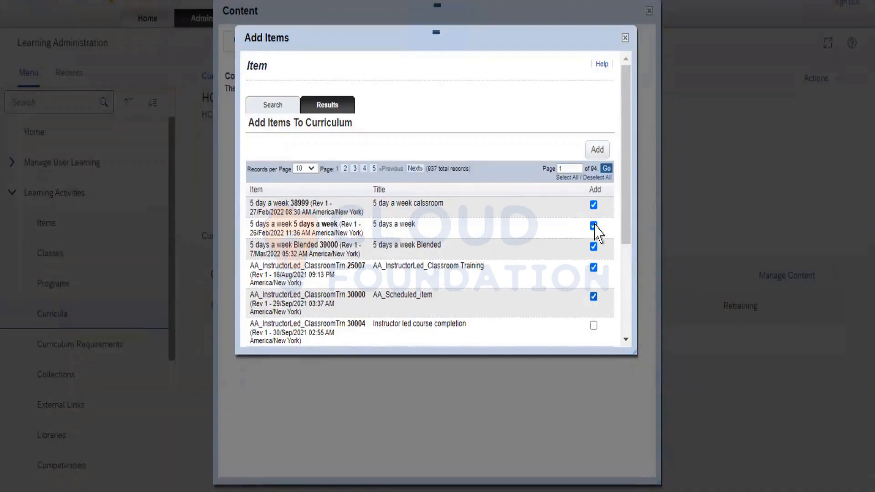
left_click(597, 150)
left_click(598, 150)
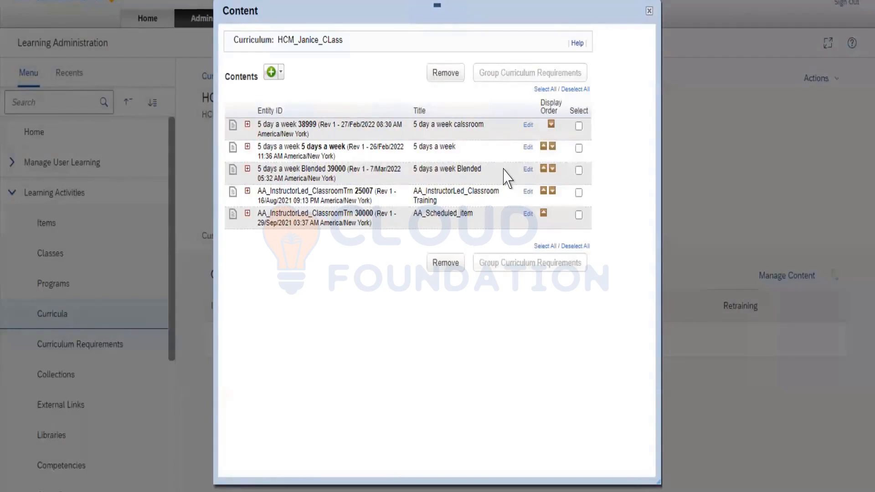
left_click(649, 10)
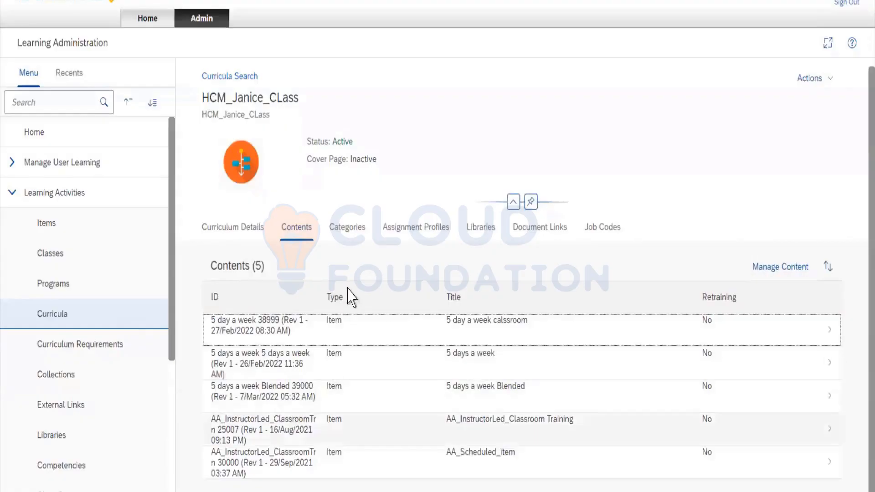
Step: Add the APPPROG (Apprentice Program) category to the curriculum, leaving it unassigned to the items
left_click(351, 231)
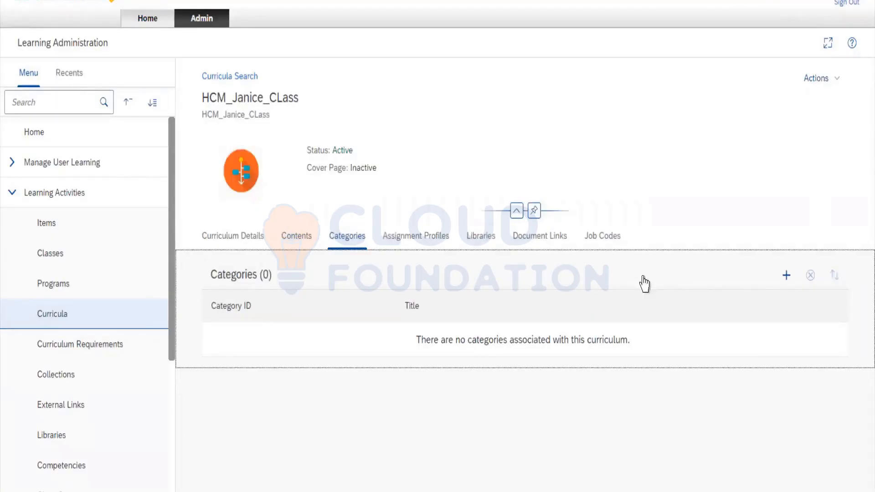
left_click(786, 275)
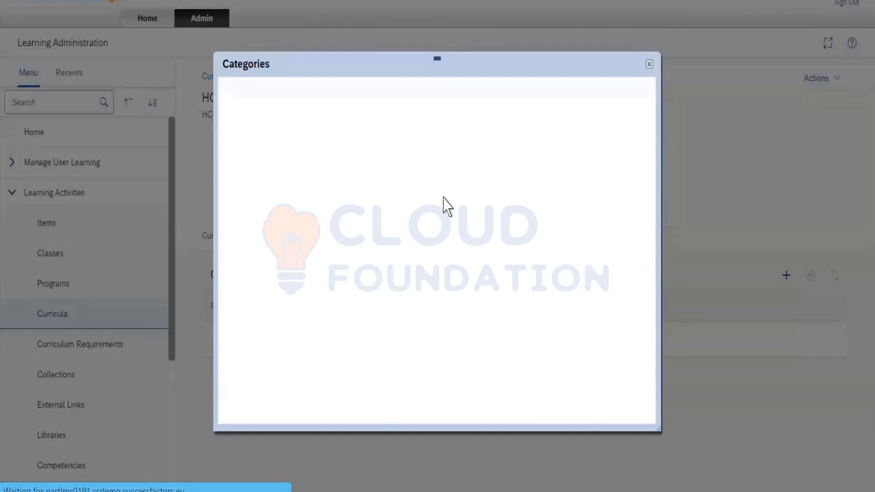
scroll(445, 201, "down", 3)
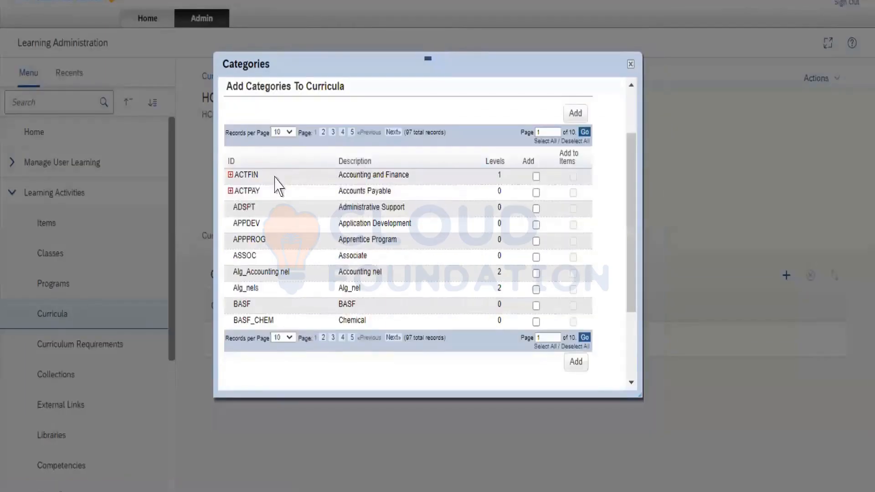
scroll(255, 296, "down", 2)
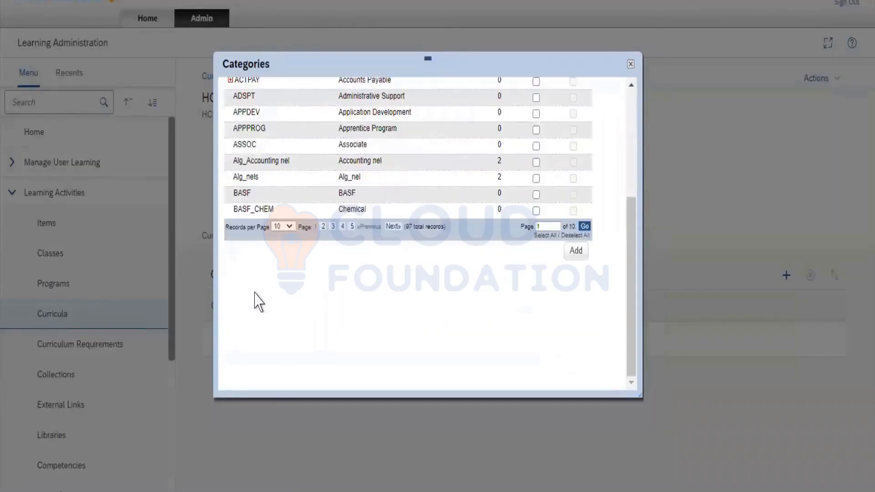
scroll(356, 211, "up", 3)
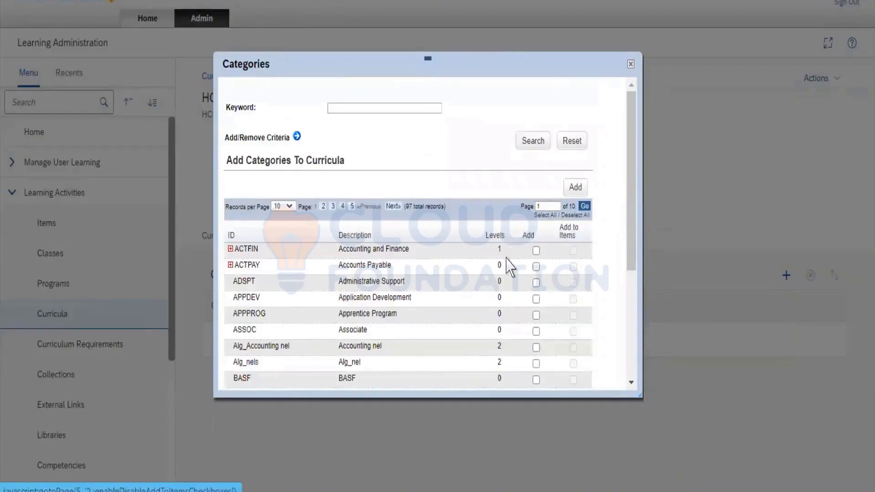
left_click(536, 315)
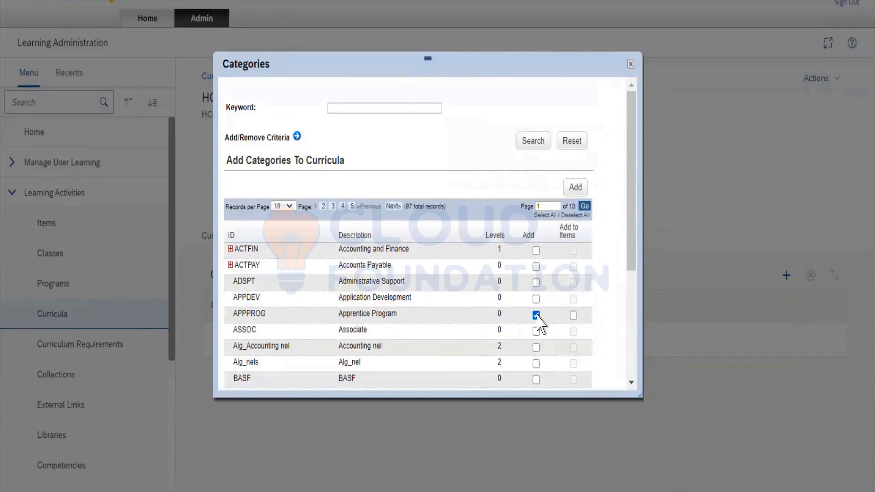
left_click(574, 187)
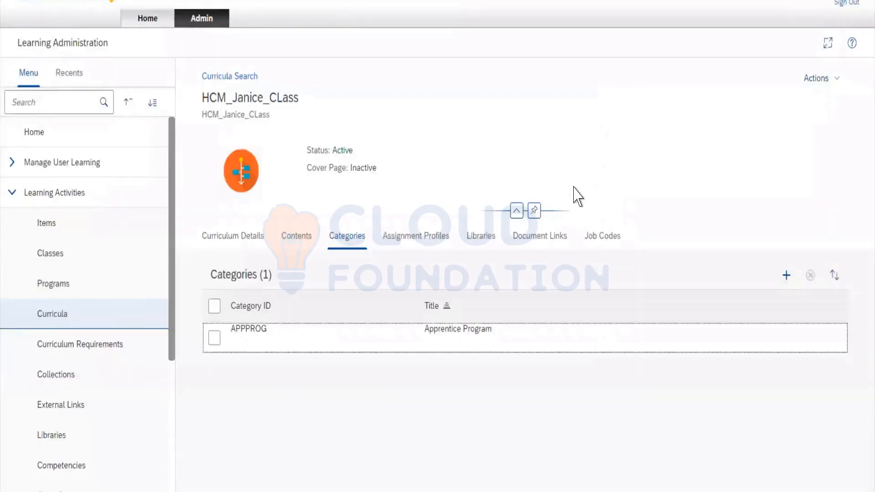
Step: Search the assignment profiles without a keyword and add the ABC TEAM profile to the curriculum
left_click(390, 237)
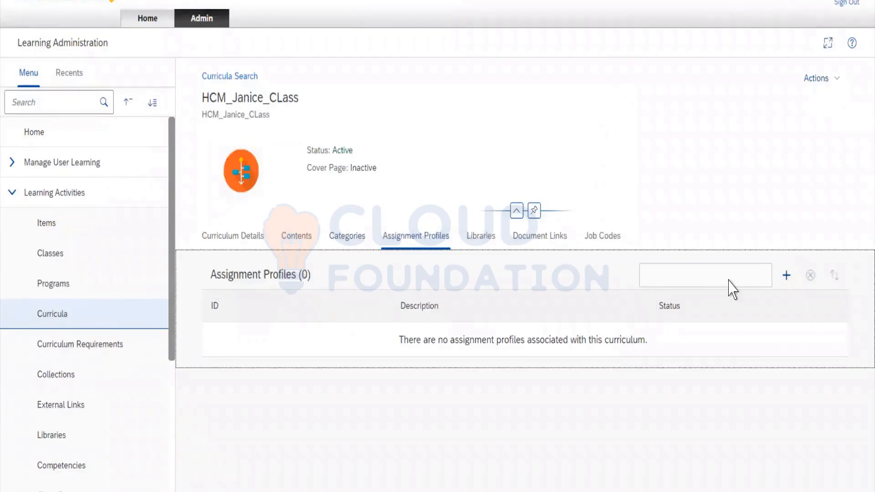
left_click(786, 277)
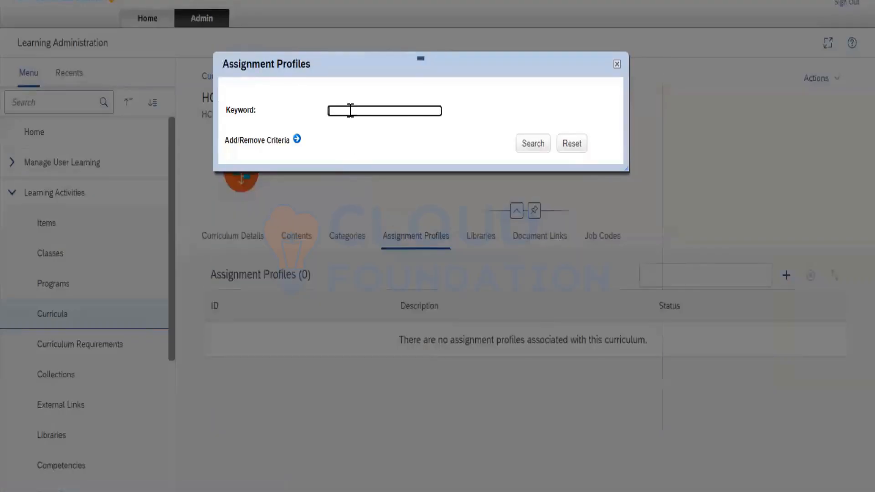
left_click(531, 144)
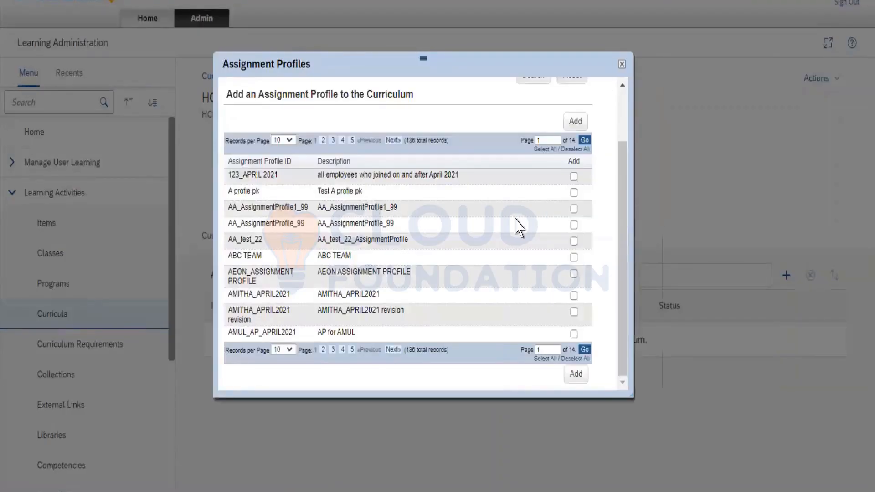
left_click(573, 257)
left_click(572, 125)
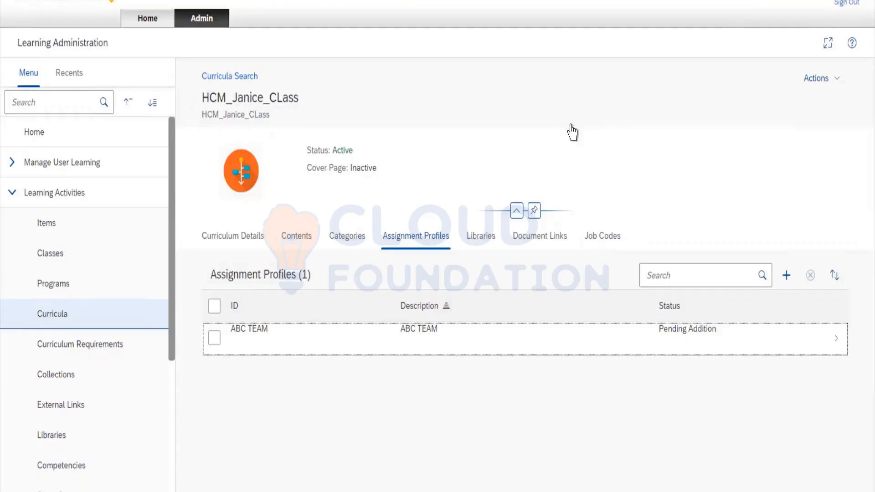
Step: Search the libraries without a keyword and add the curriculum together with its items to AR_Library
left_click(473, 246)
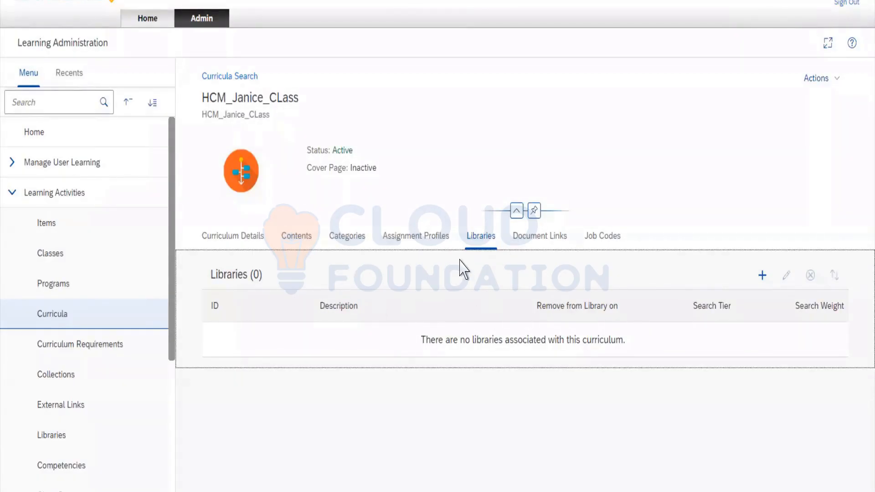
left_click(762, 275)
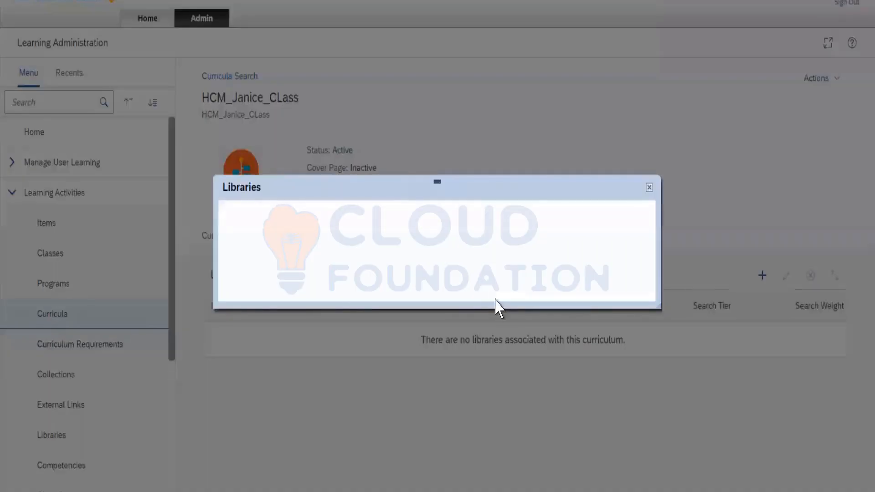
left_click(332, 234)
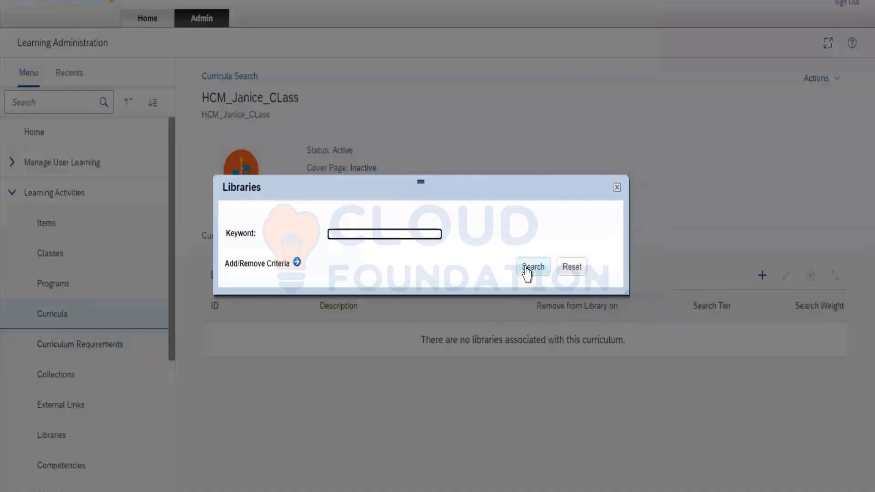
left_click(527, 269)
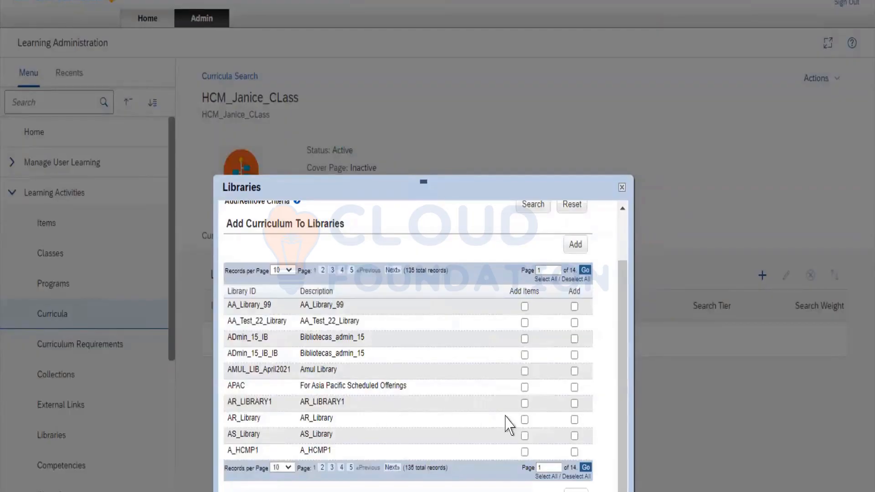
left_click(524, 420)
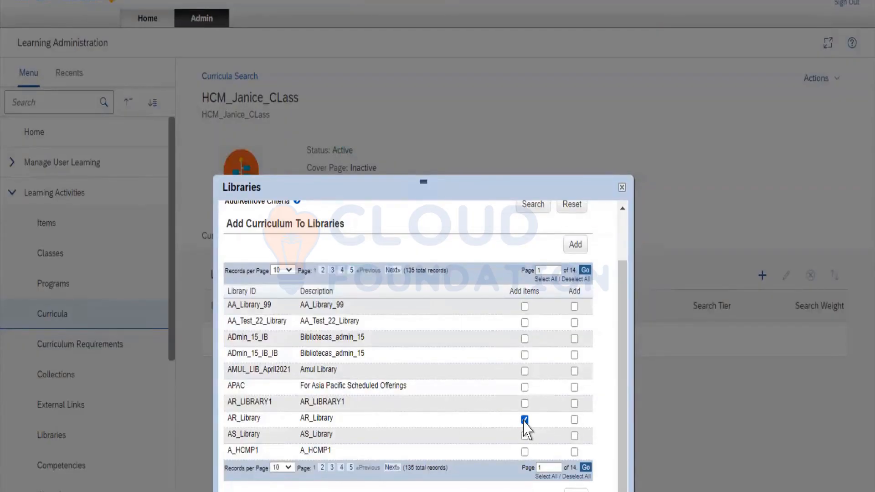
left_click(574, 420)
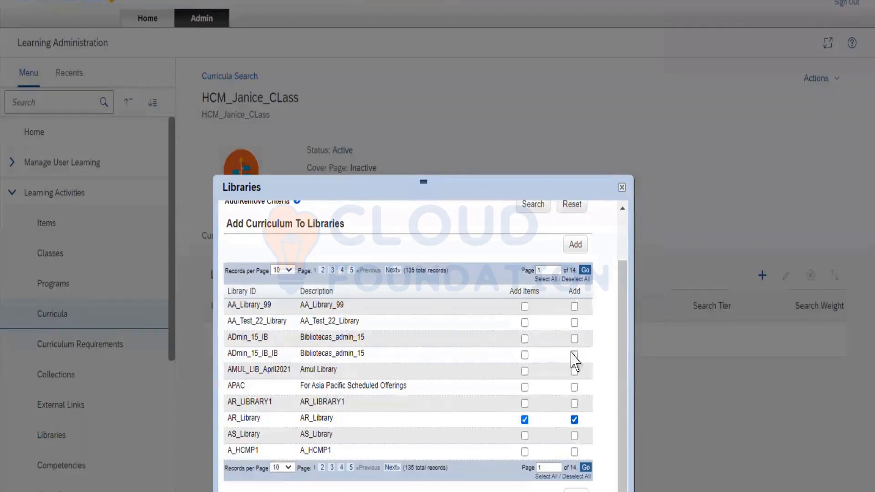
left_click(575, 246)
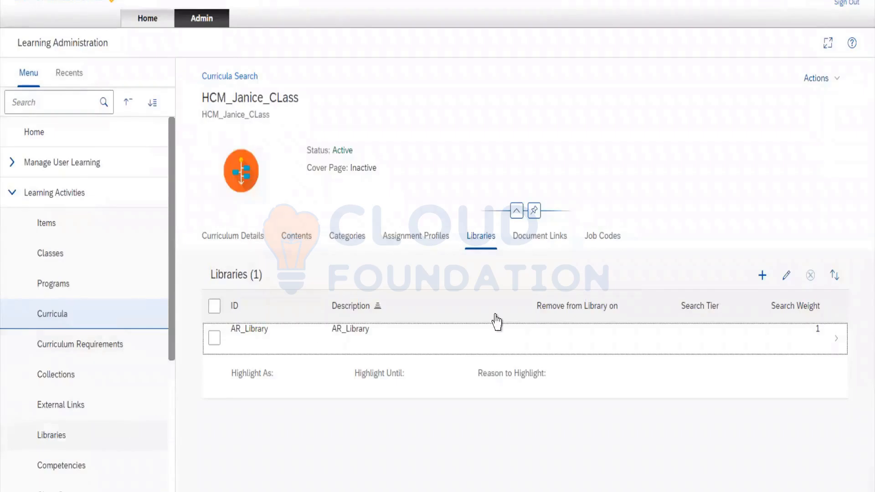
Step: View the curriculum's document links, start creating curriculum classes and continue with the preselected curriculum to the scheduling information
left_click(543, 248)
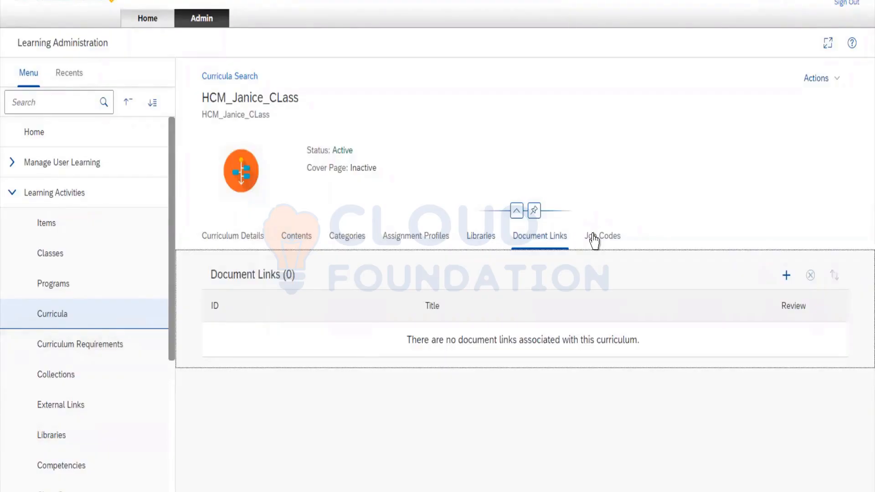
left_click(836, 84)
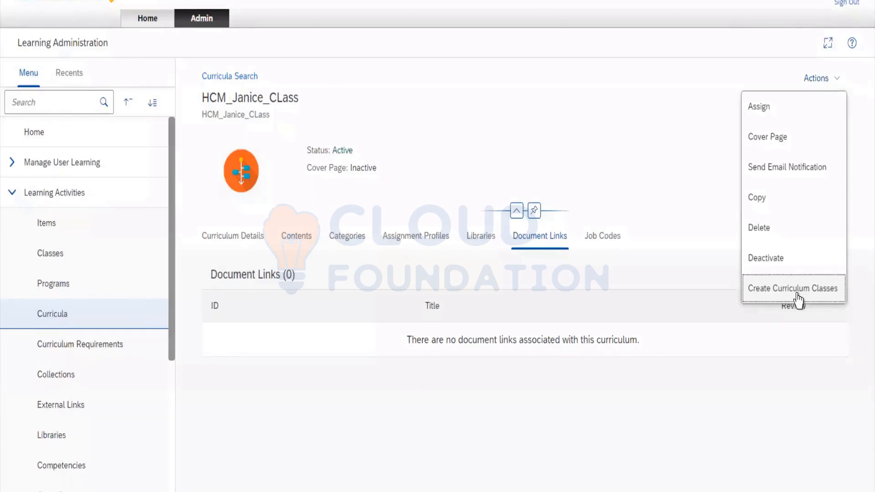
left_click(798, 298)
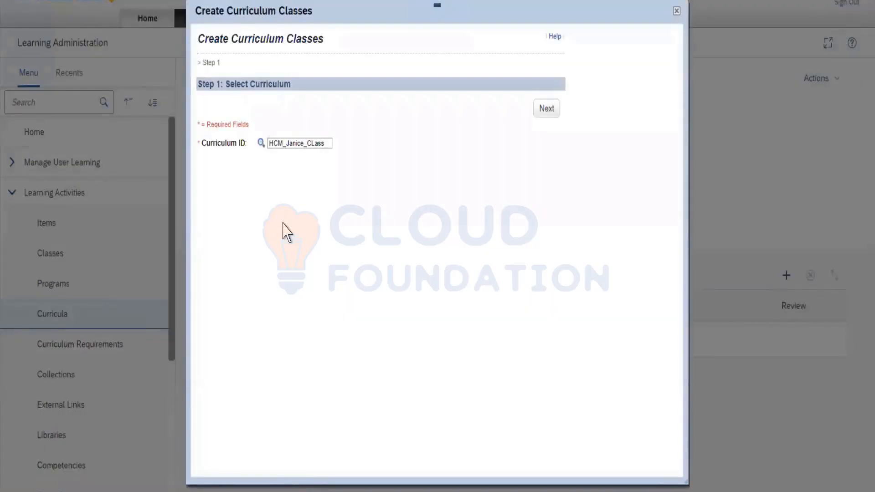
left_click(537, 112)
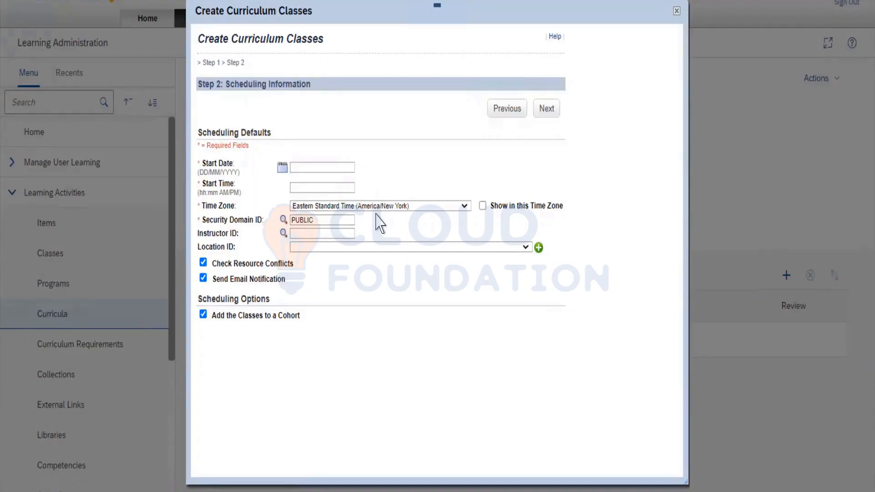
Step: Set the classes' start date to 27/JUN/2022 and start time to 10:00, and try to proceed to cohort selection
left_click(283, 169)
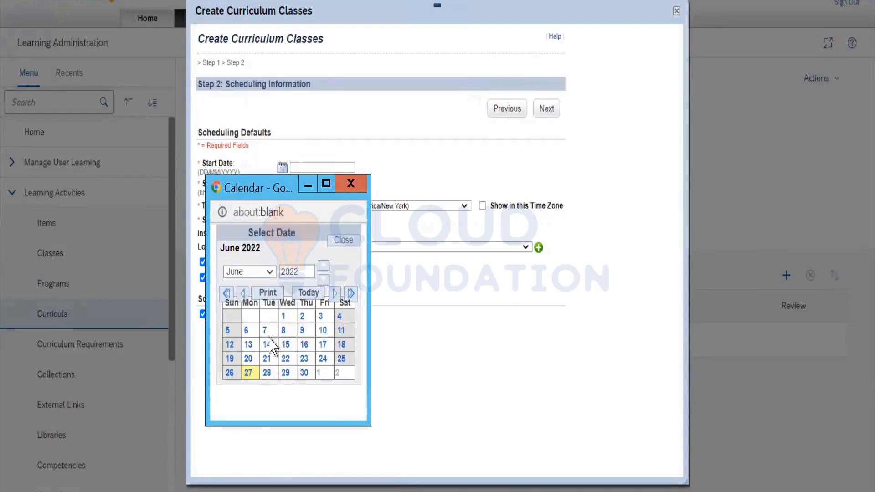
left_click(249, 374)
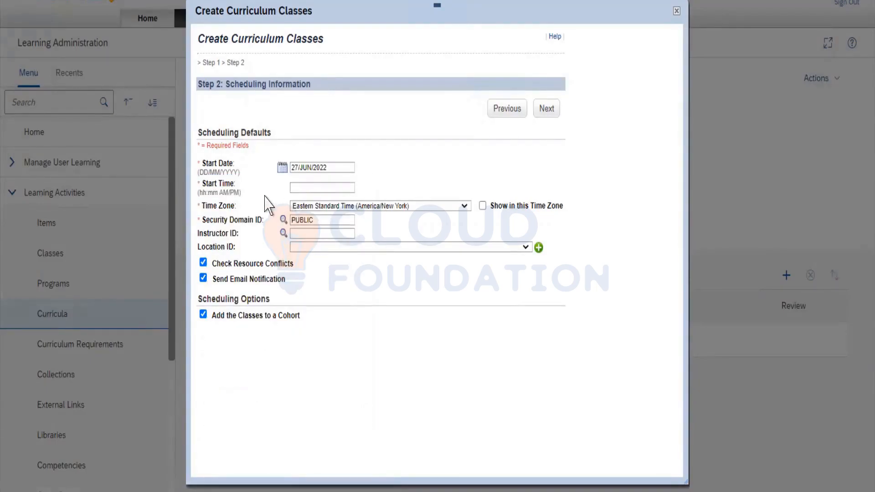
left_click(299, 187)
type("10")
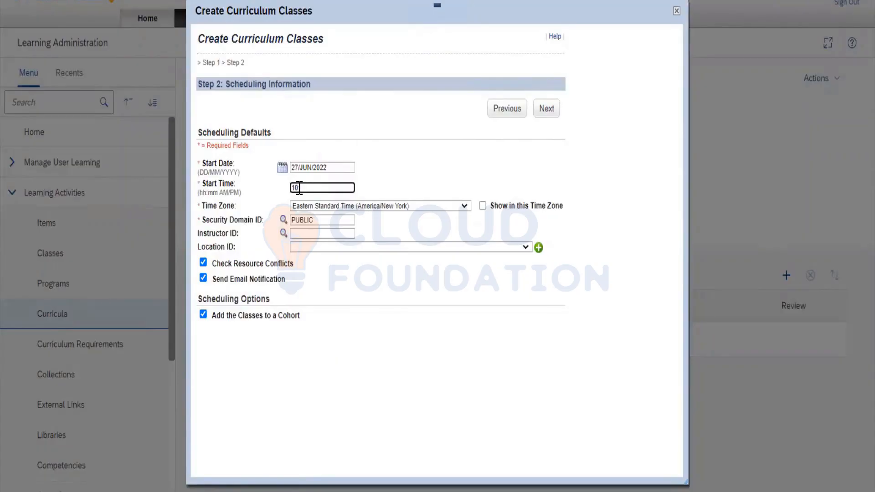
type(":00")
left_click(549, 110)
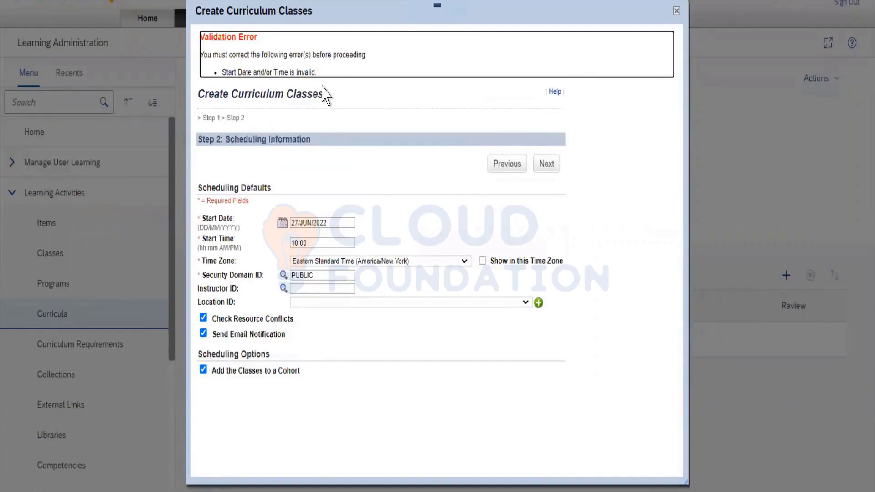
Step: Correct the start time to 10:00 AM and proceed to cohort selection
left_click(333, 243)
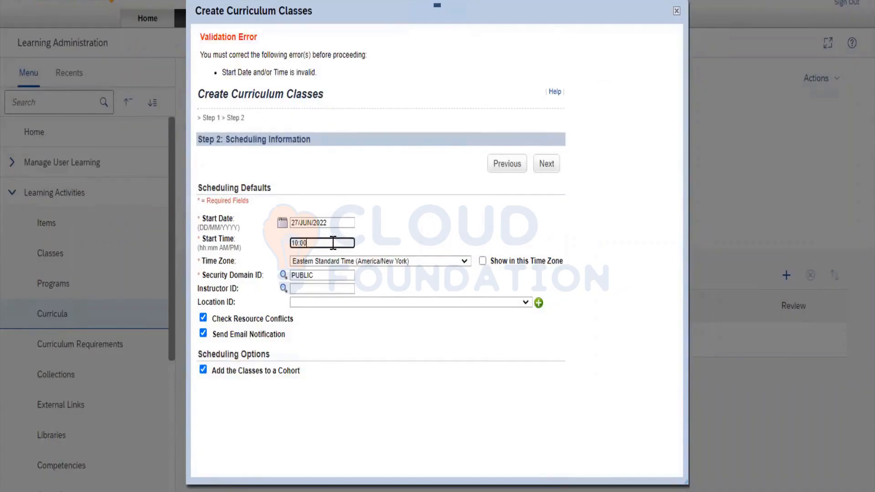
key("BackSpace")
key("BackSpace")
type("00 AM")
left_click(547, 164)
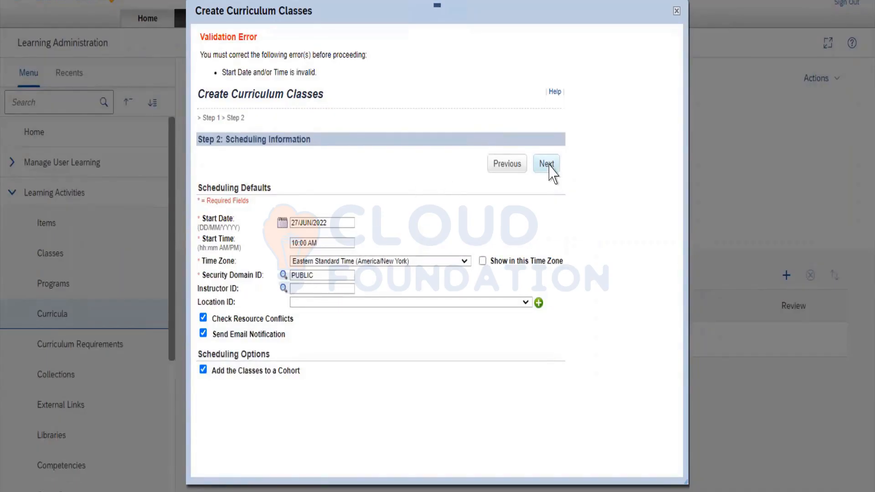
left_click(546, 164)
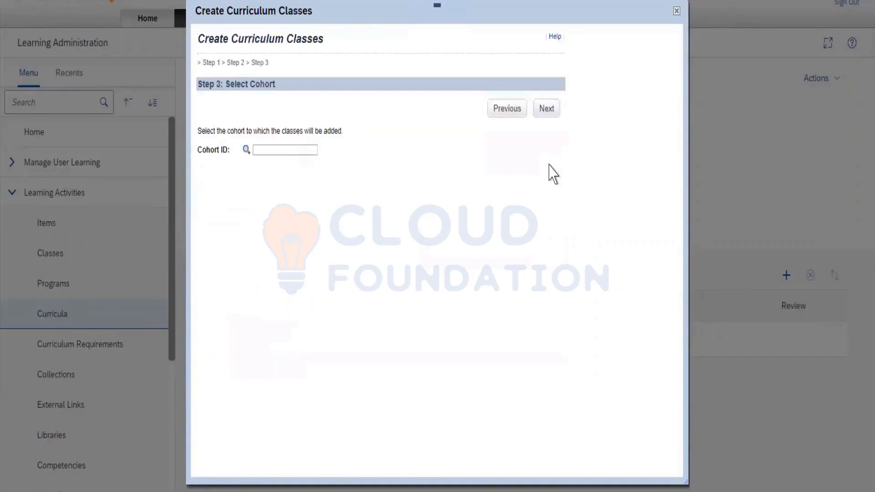
Step: Look up and select the SW_New Hire cohort for the classes, and finish creating the curriculum classes
left_click(283, 150)
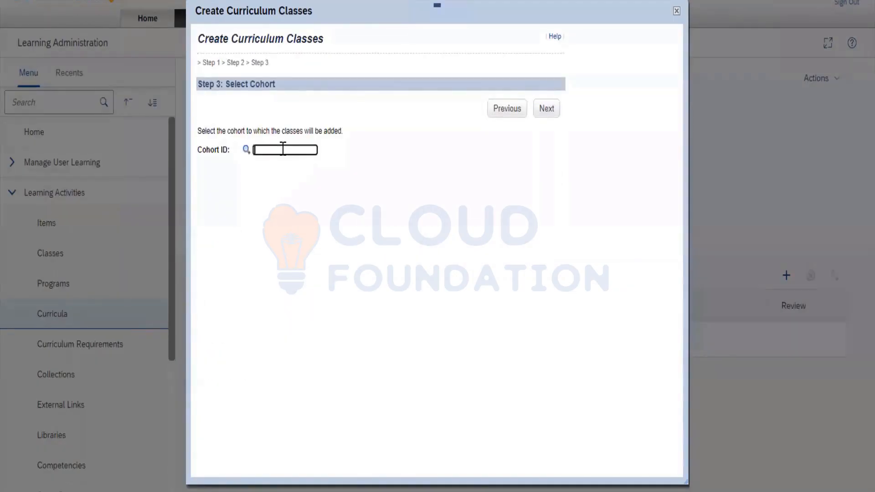
left_click(246, 150)
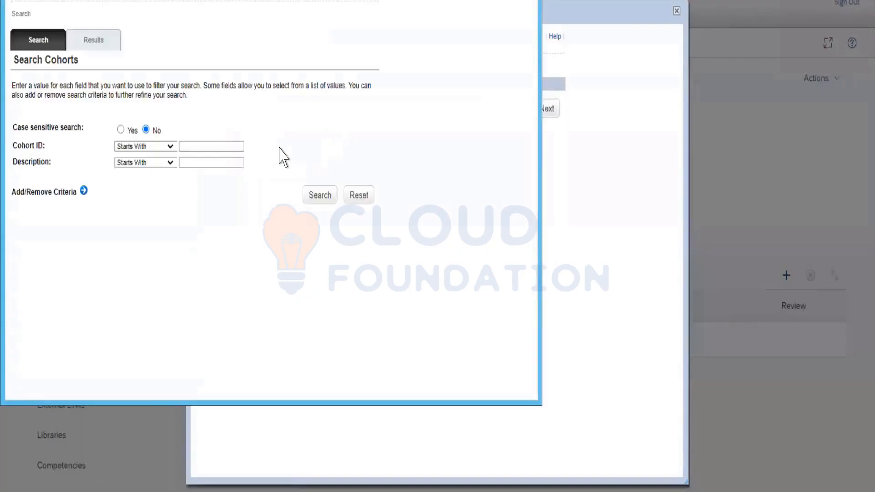
left_click(311, 196)
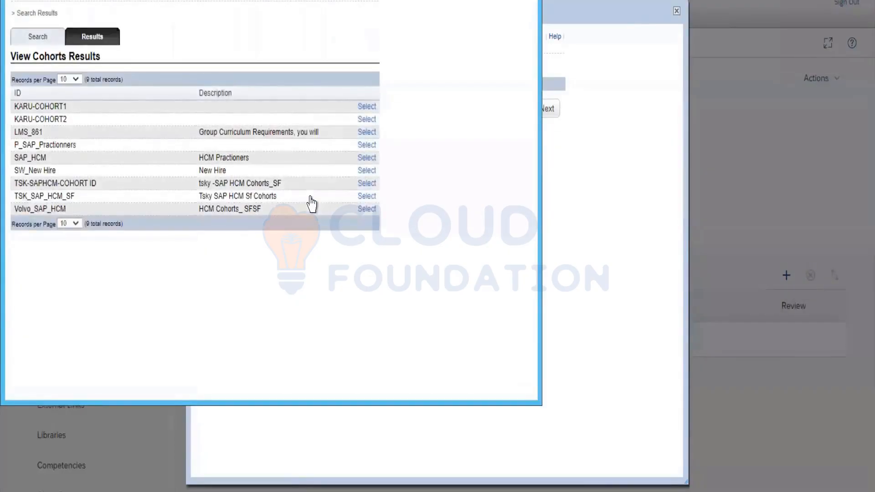
left_click(362, 173)
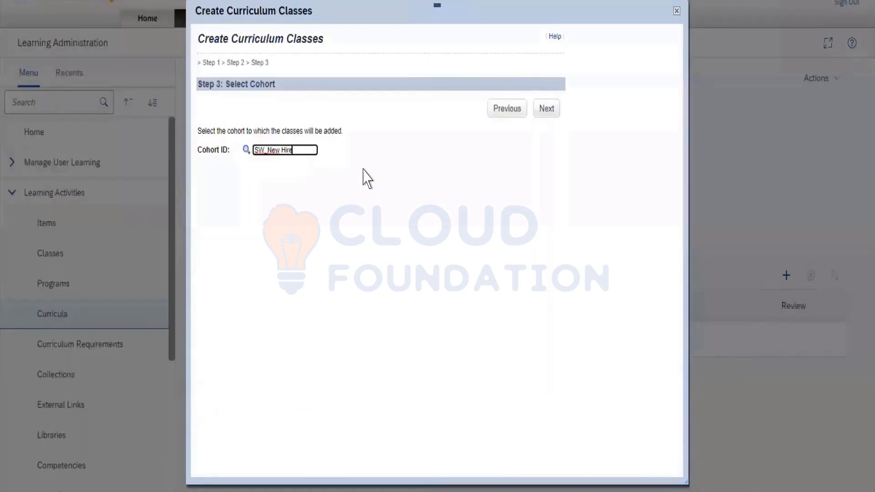
left_click(553, 109)
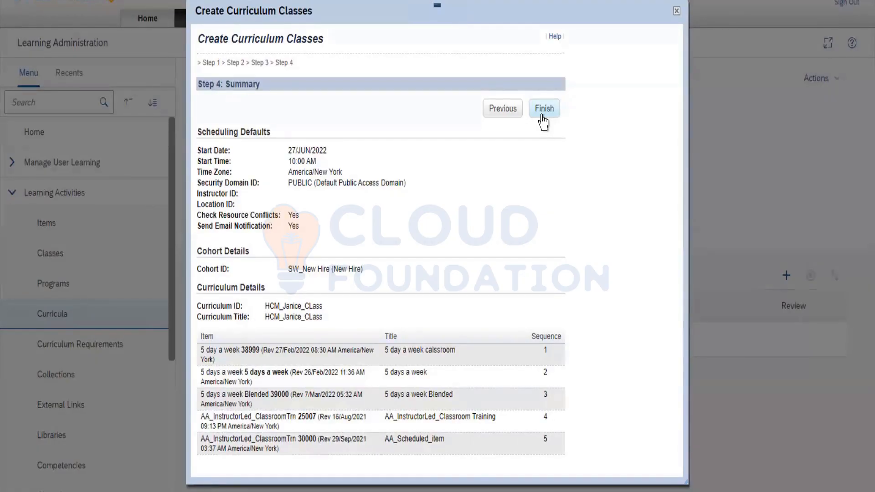
left_click(541, 114)
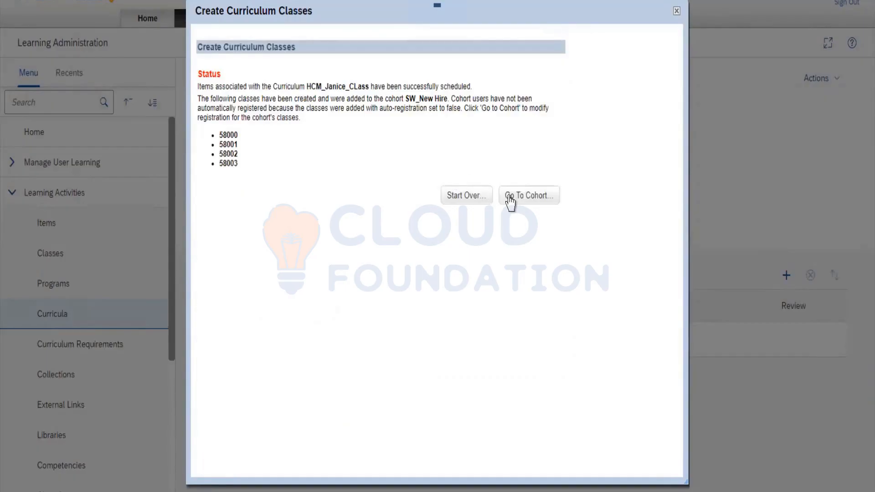
Step: Open the SW_New Hire cohort from the class creation status and review its scheduled classes and registration rules
left_click(511, 202)
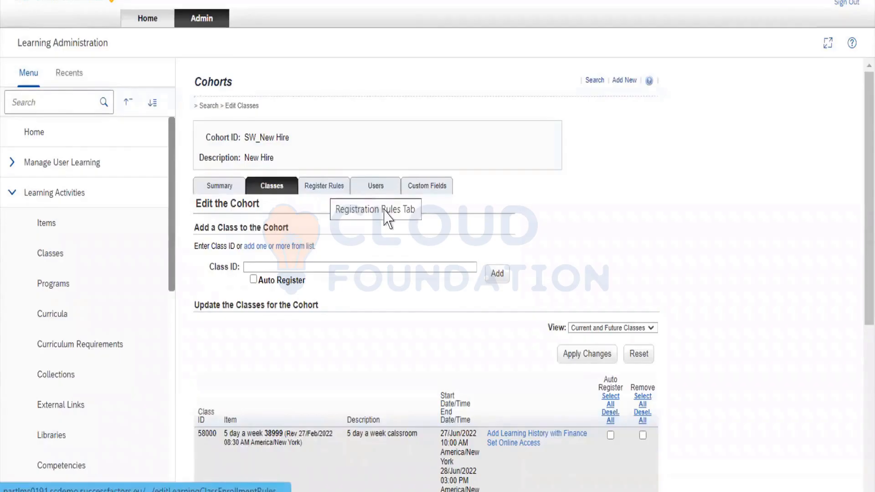
scroll(411, 313, "down", 5)
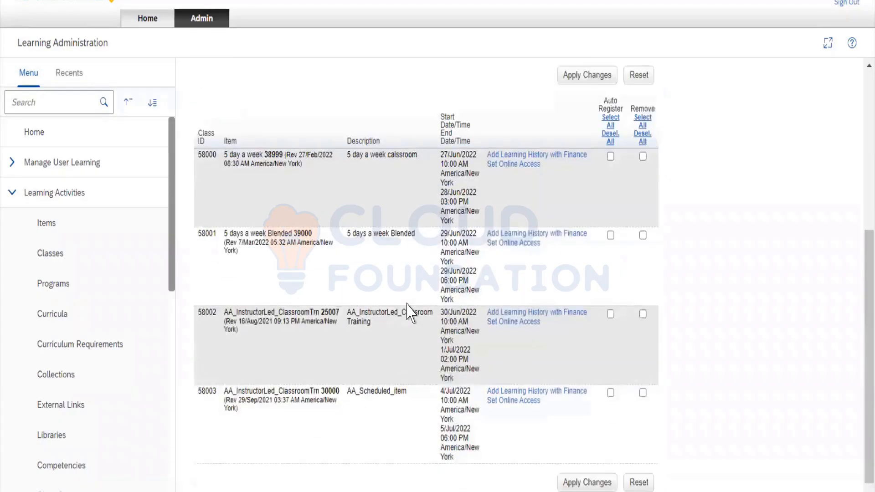
scroll(410, 313, "up", 5)
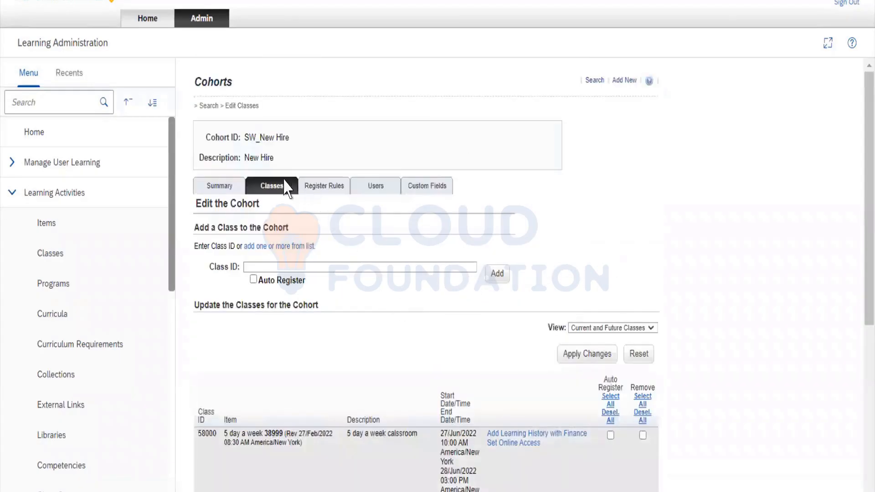
left_click(319, 186)
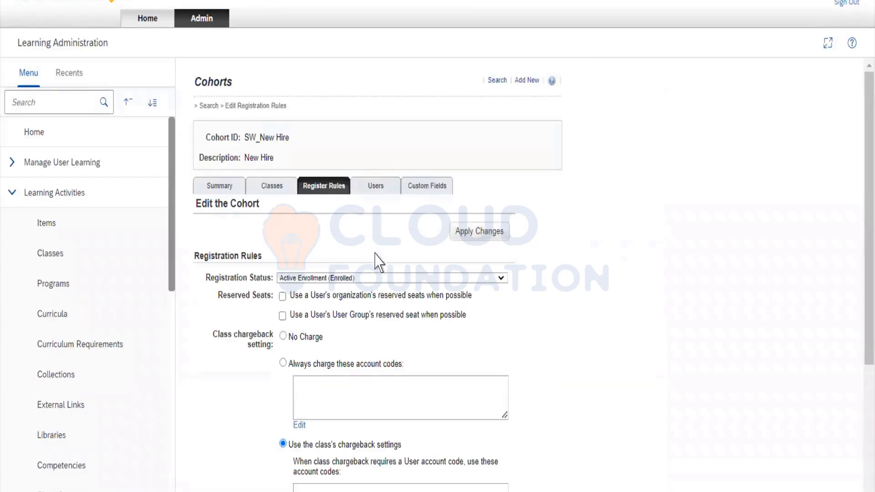
scroll(372, 278, "down", 3)
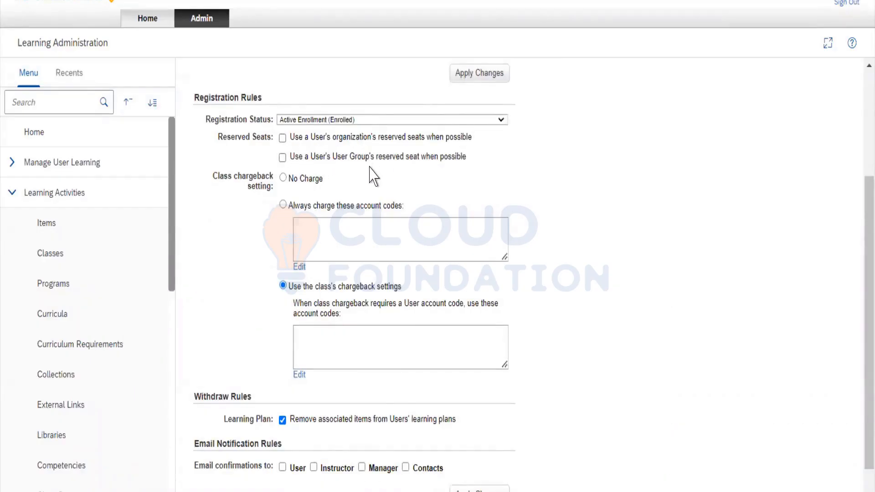
scroll(294, 219, "down", 1)
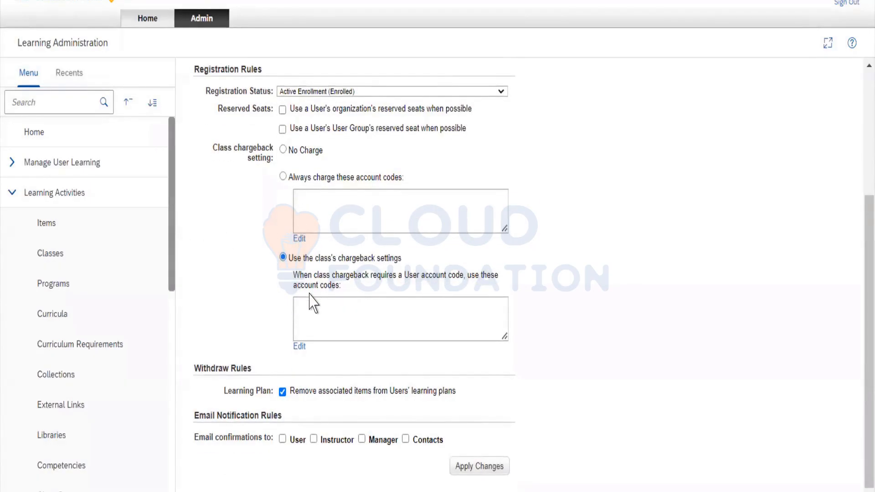
scroll(314, 303, "up", 5)
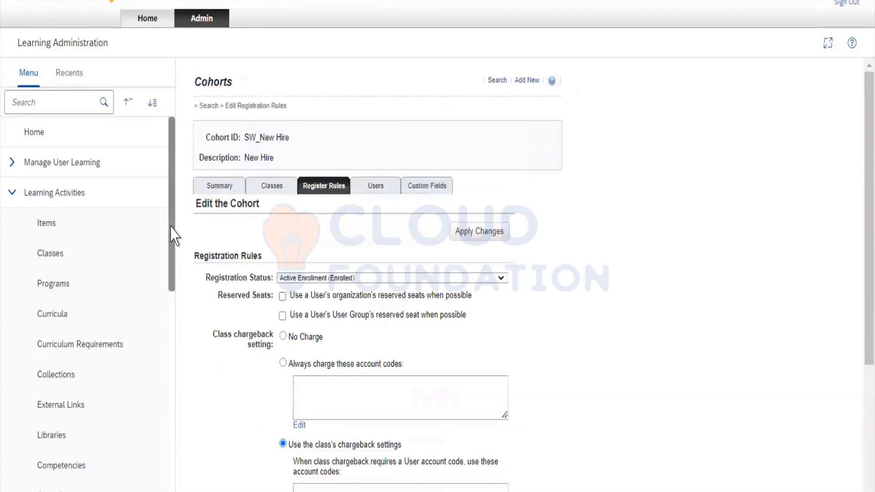
Step: Go to the external links and search for all active ones without further criteria
left_click_drag(172, 226, 171, 277)
scroll(169, 291, "down", 1)
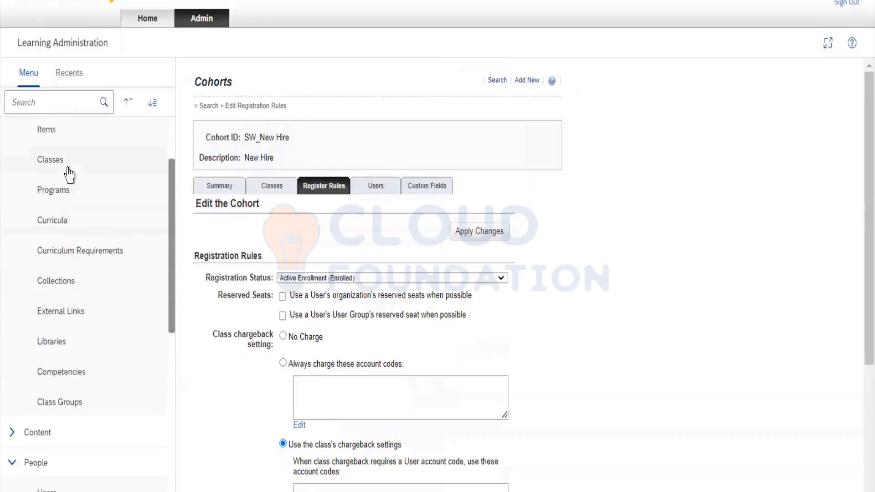
left_click(73, 312)
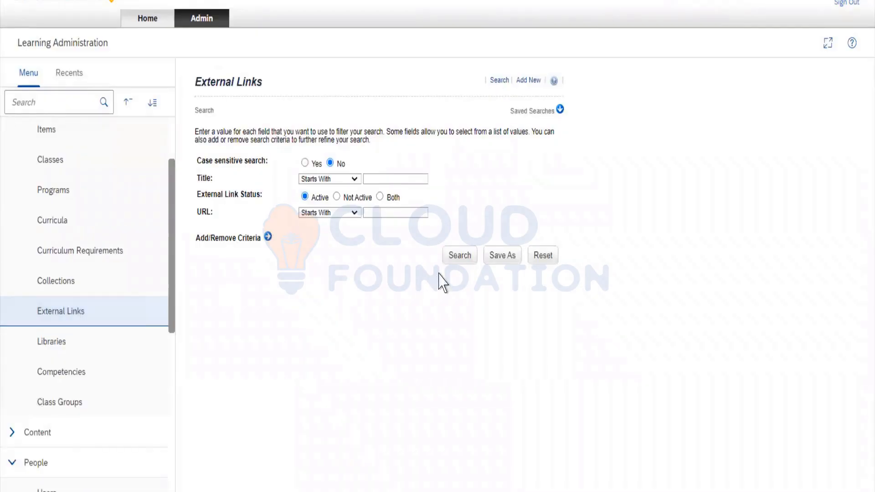
left_click(460, 255)
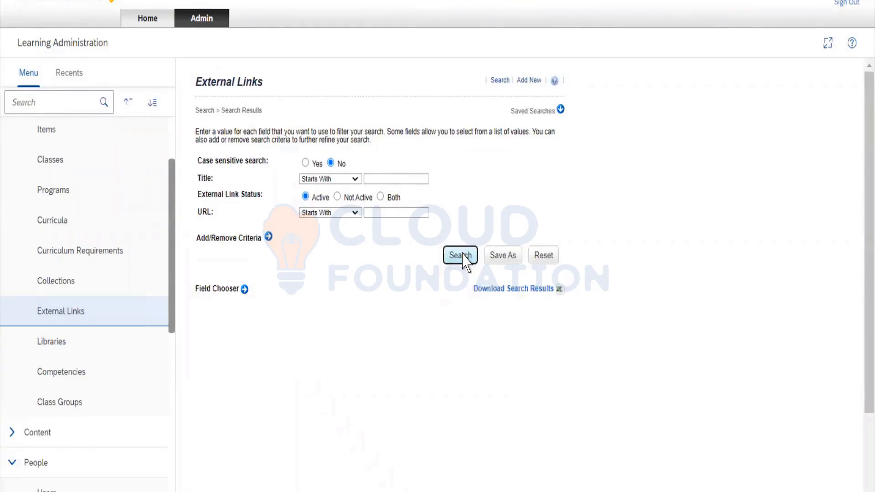
scroll(465, 262, "down", 2)
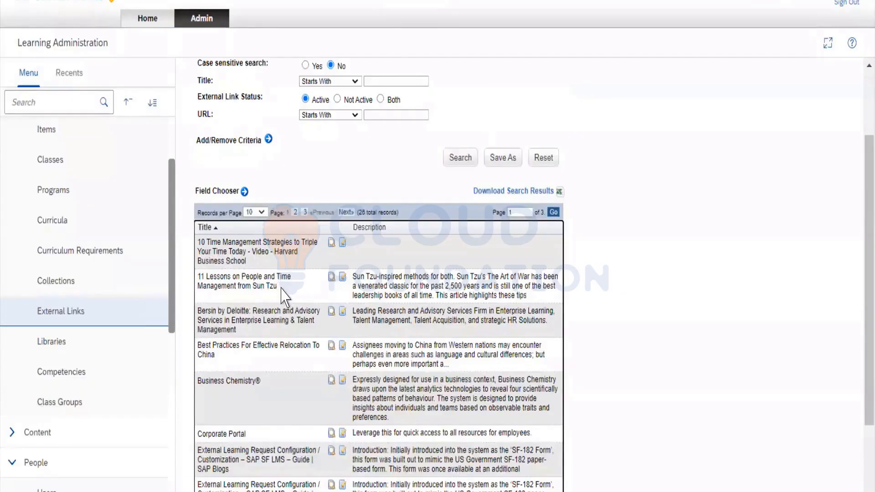
left_click_drag(279, 288, 127, 279)
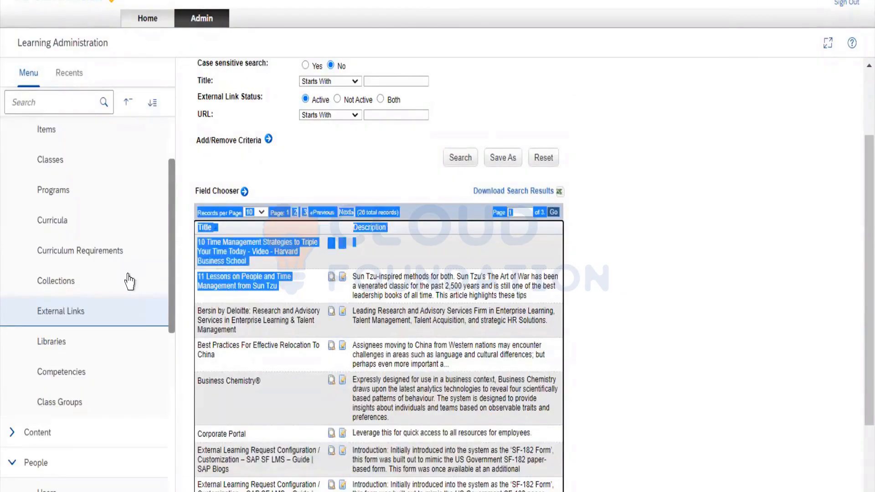
left_click(255, 303)
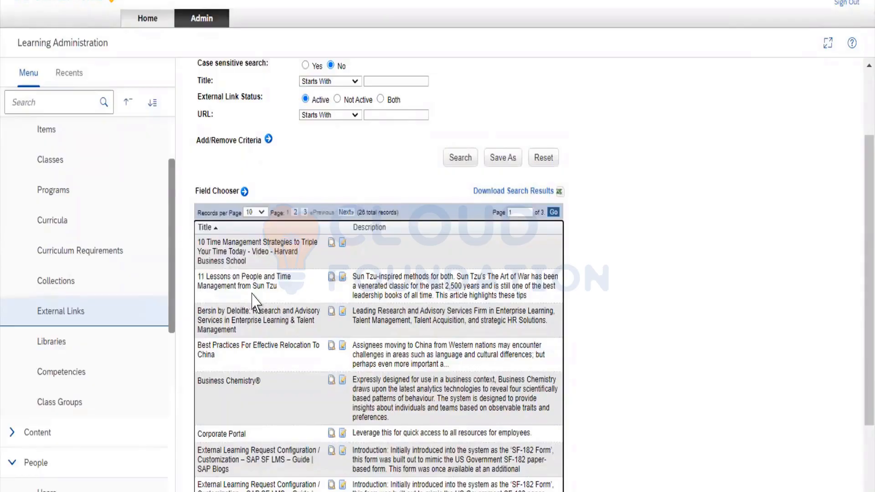
Step: Open the external link "11 Lessons on People and Time Management from Sun Tzu" for editing and review its details and image
left_click(342, 279)
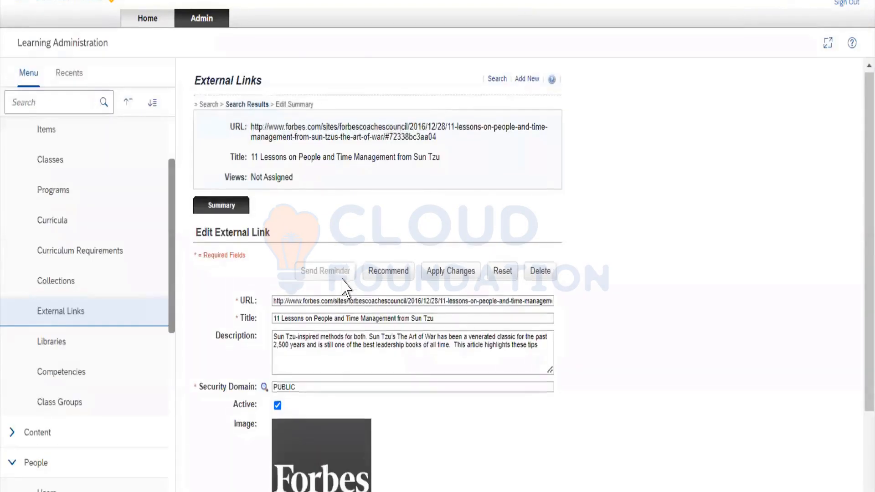
scroll(345, 288, "down", 2)
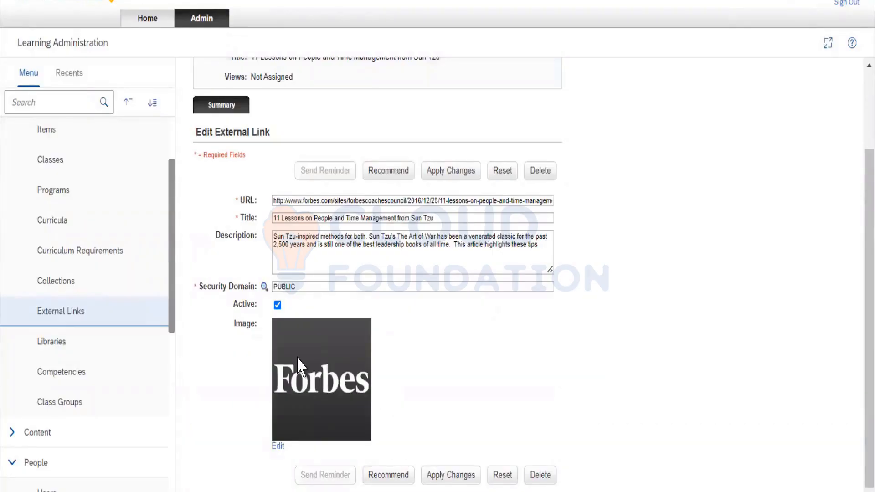
scroll(297, 357, "up", 3)
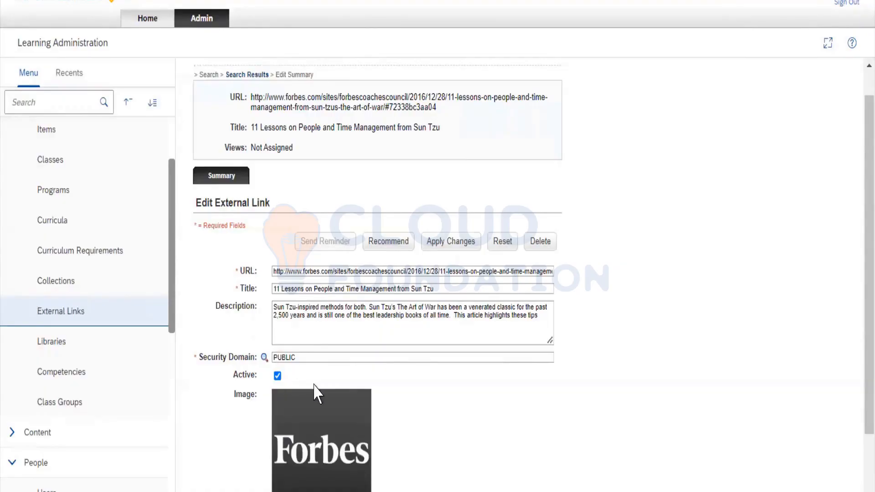
scroll(307, 437, "down", 2)
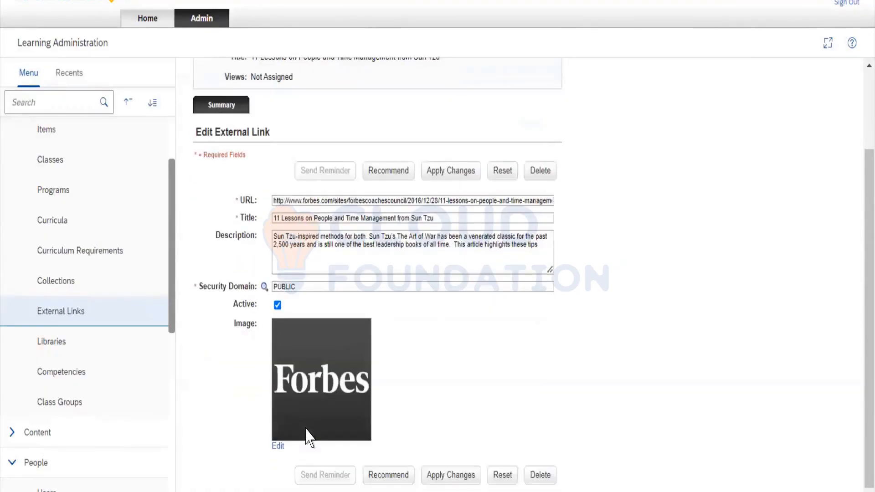
scroll(306, 430, "up", 3)
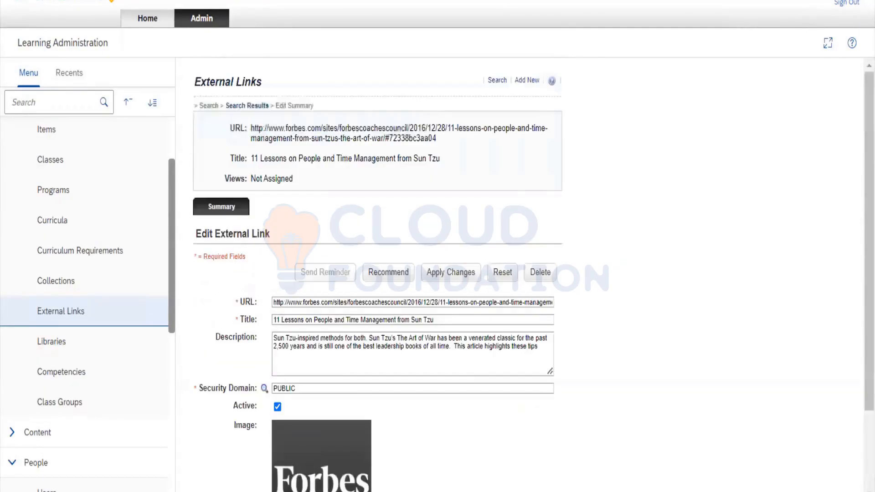
left_click(524, 81)
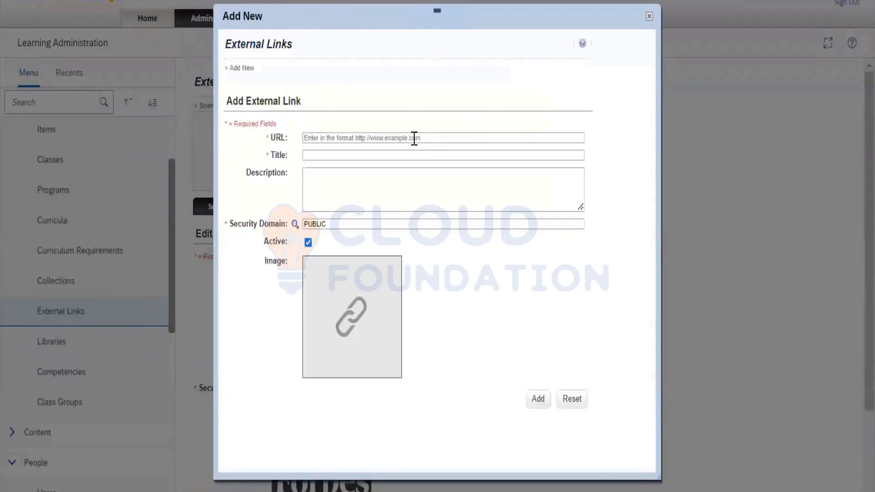
left_click(329, 135)
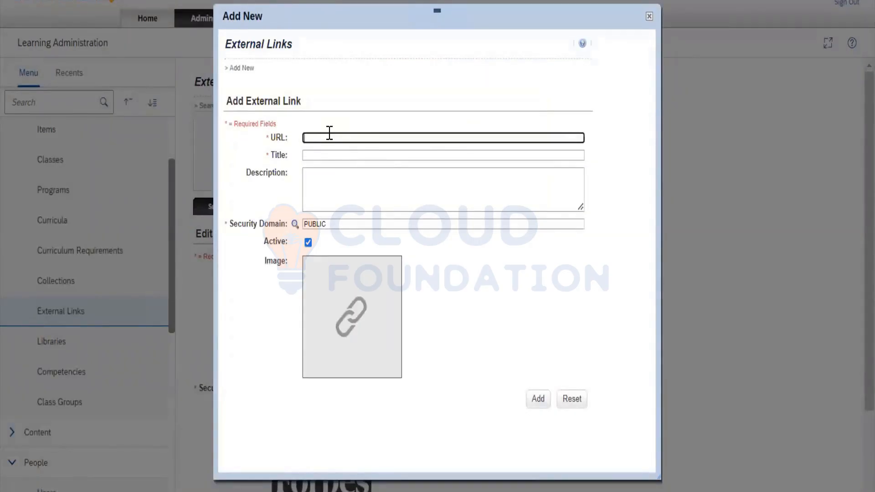
type("www.google.com")
left_click(327, 157)
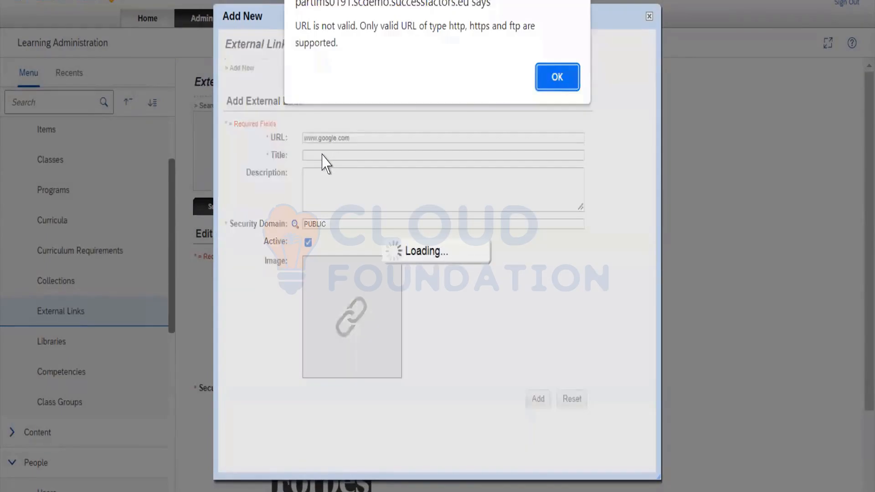
left_click(555, 78)
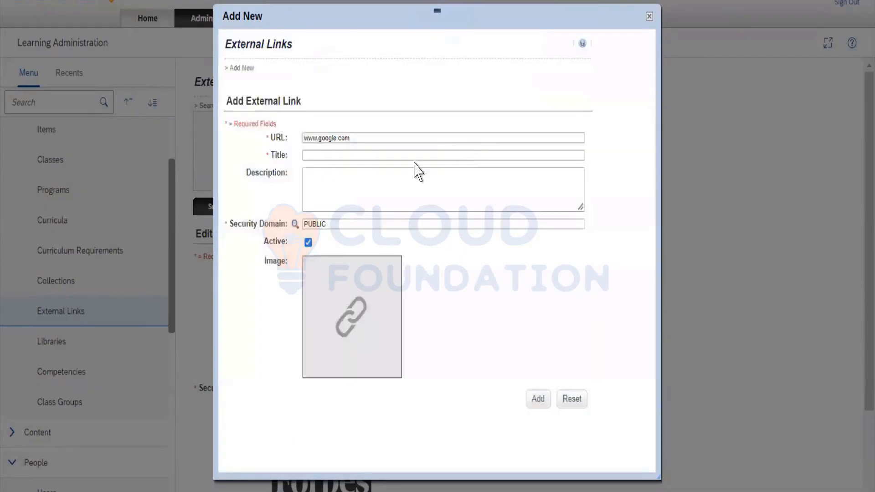
left_click(325, 155)
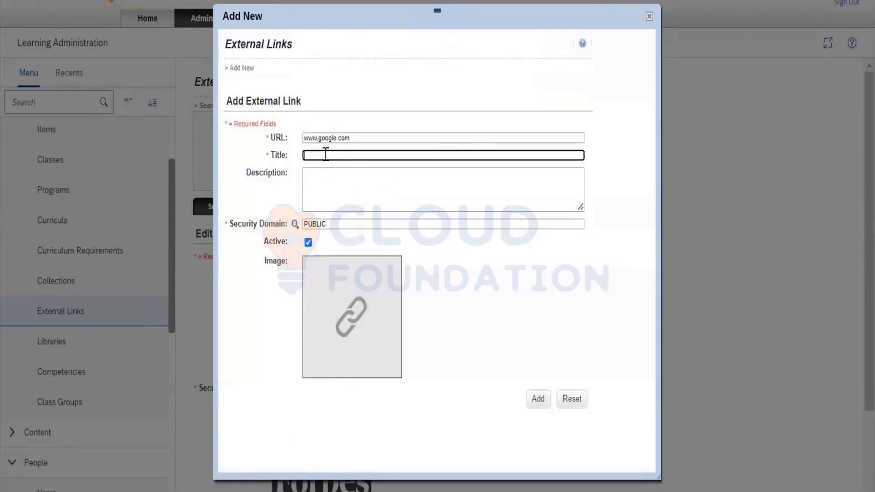
type("Google")
left_click(324, 191)
left_click(326, 314)
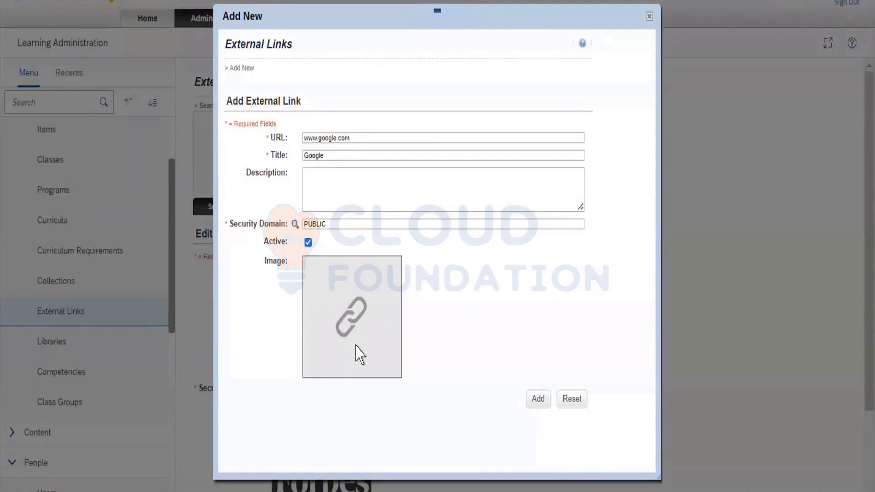
left_click(537, 400)
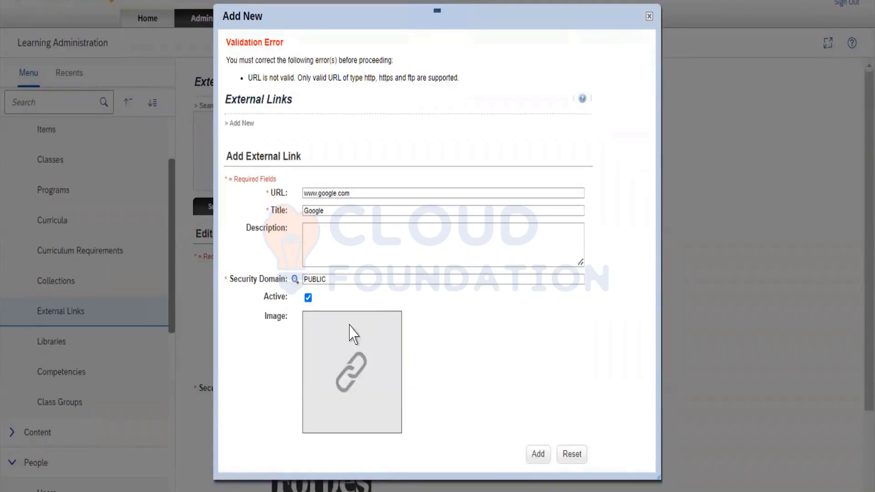
left_click_drag(354, 193, 253, 212)
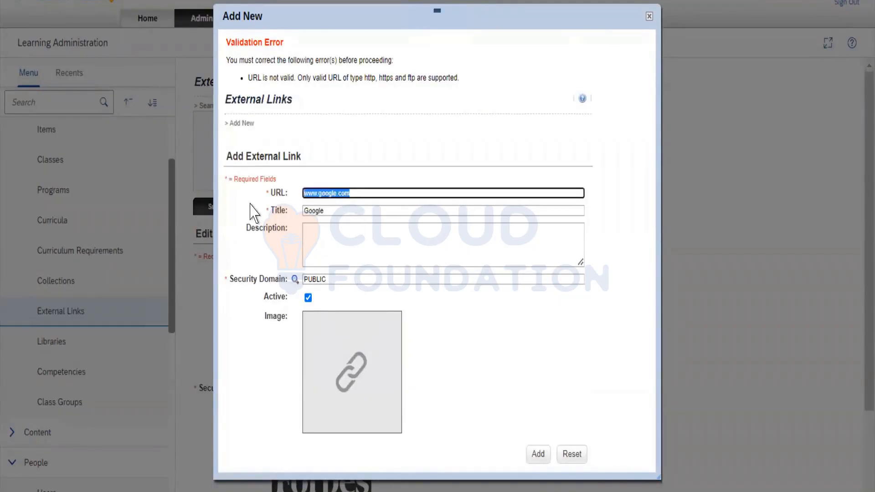
type("htt")
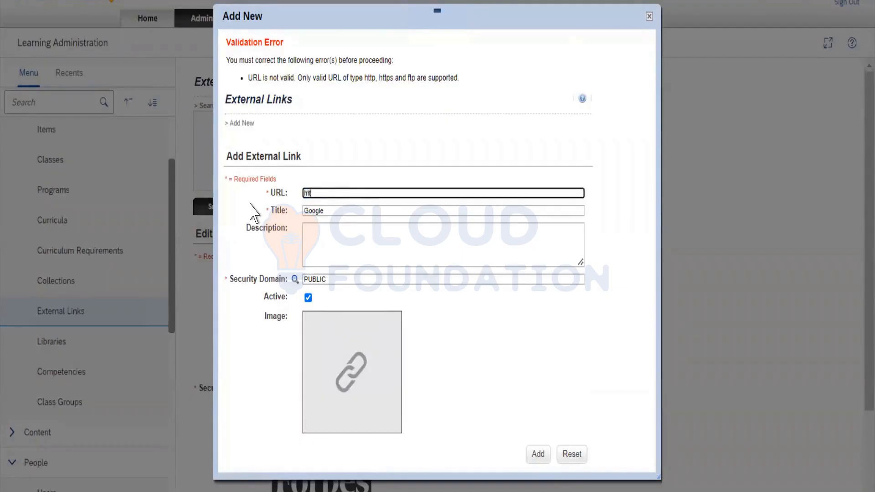
type("ps://www.google.com")
left_click(326, 250)
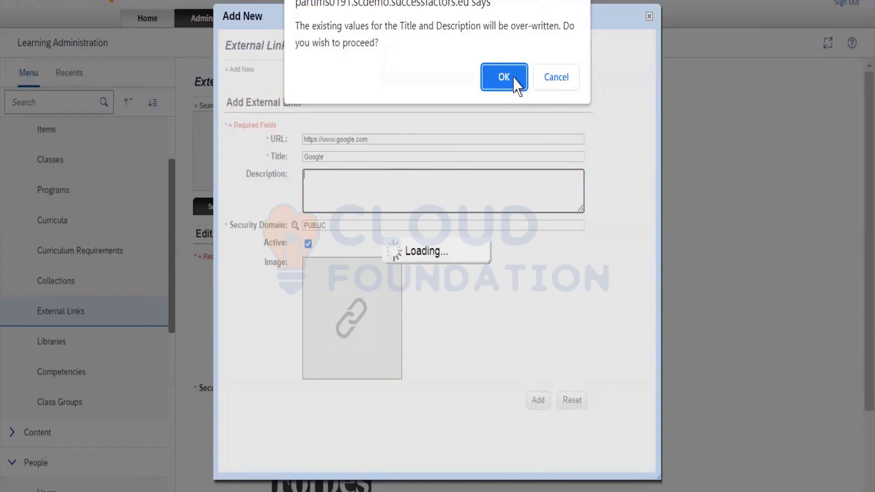
left_click(547, 85)
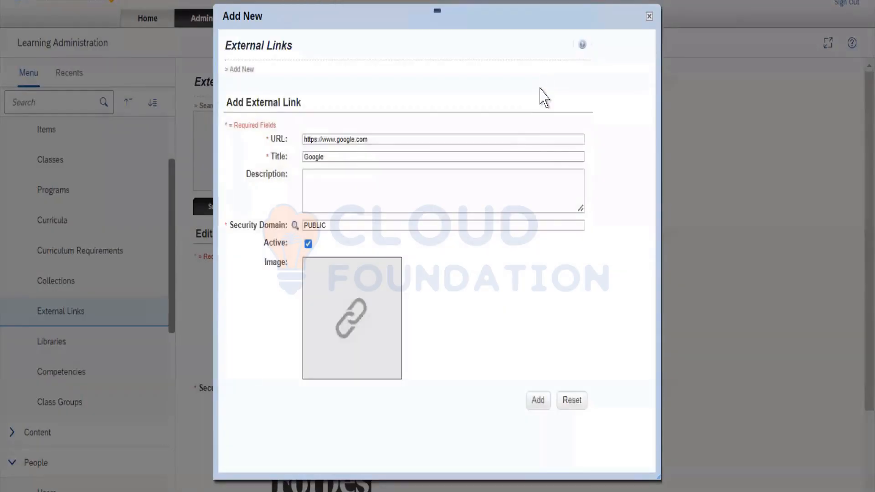
left_click(371, 319)
Step: Try the copied SuccessFactors page address as the new link's URL, and close the form without adding the link
left_click_drag(382, 138, 260, 148)
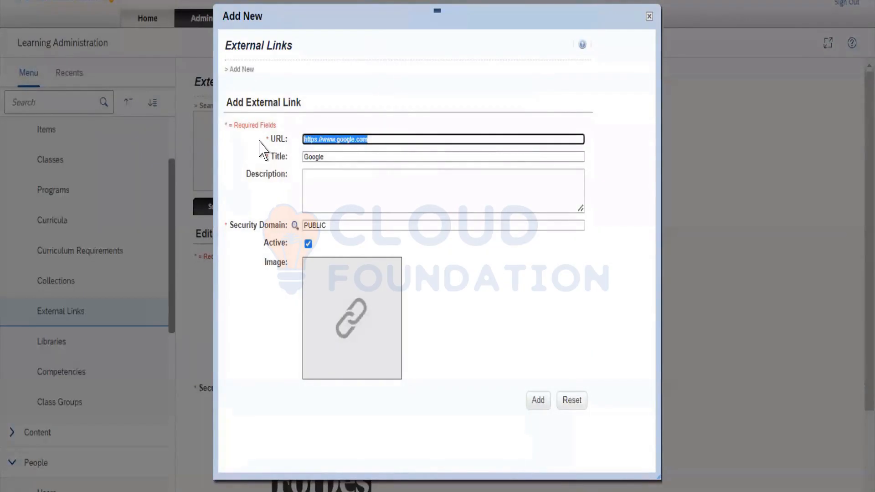
key("ctrl+v")
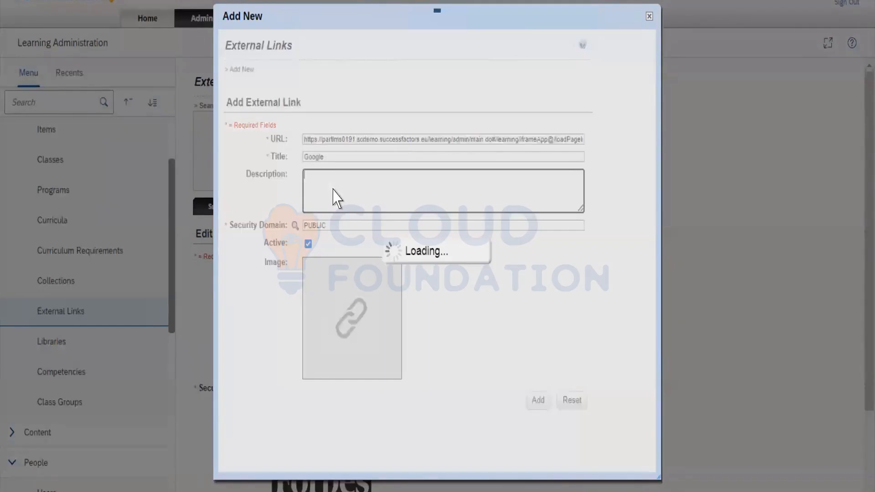
left_click(335, 196)
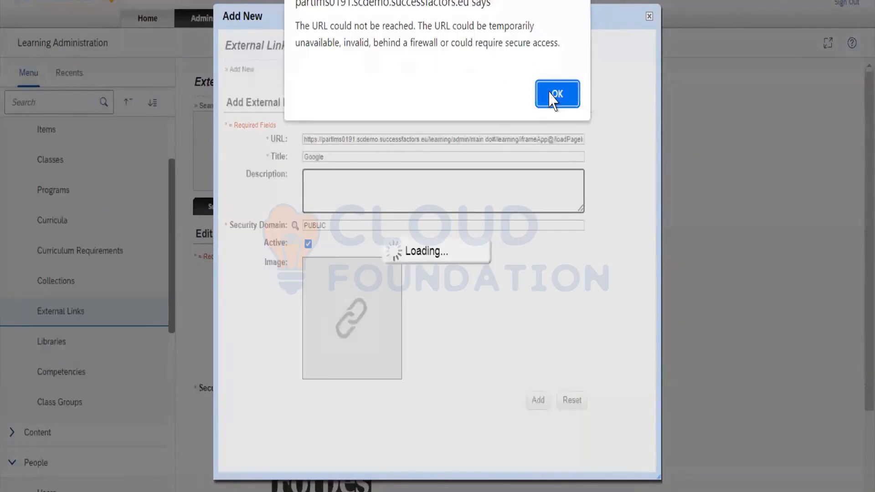
left_click(555, 93)
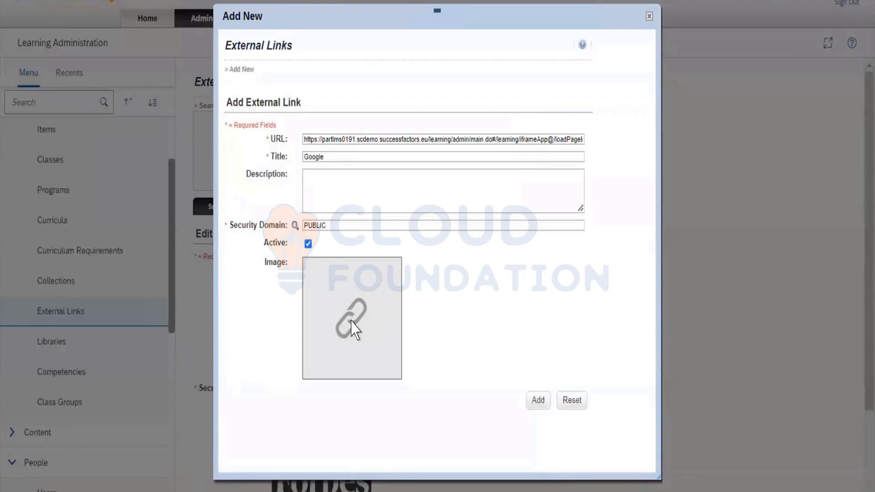
left_click(650, 17)
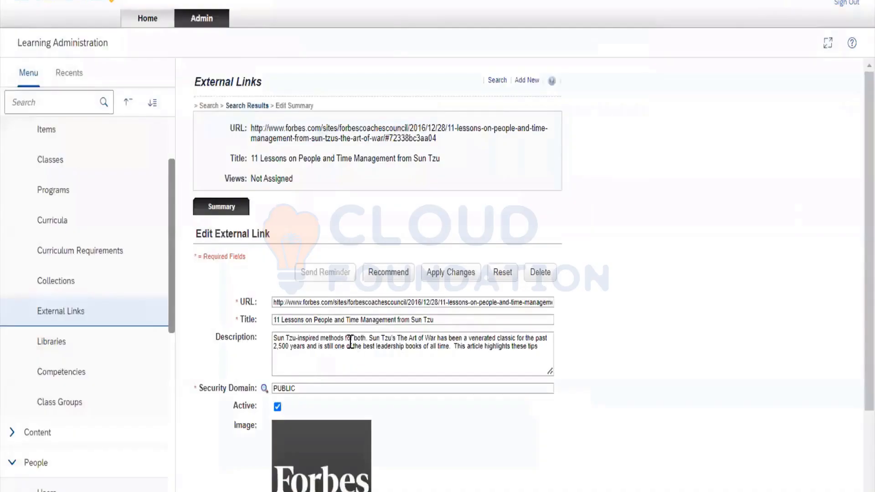
scroll(341, 357, "down", 2)
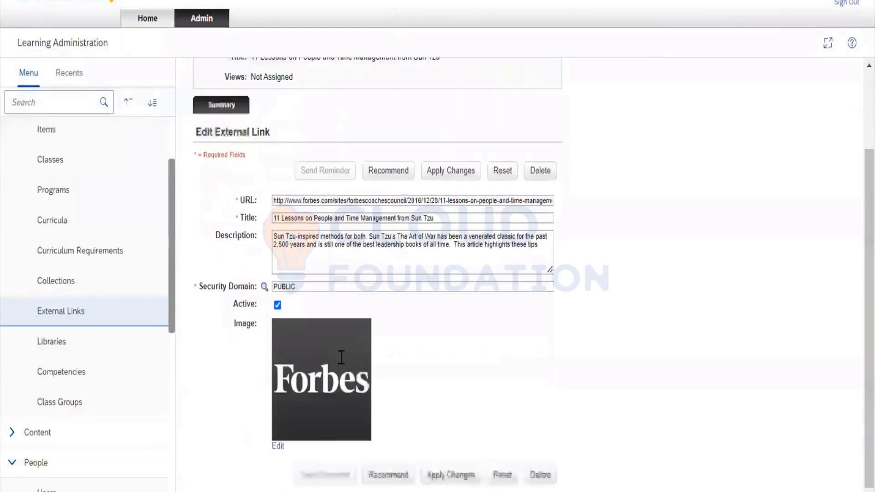
Step: Open the picture editor of the Sun Tzu external link, view its image file chooser, and close both without uploading anything
left_click(277, 447)
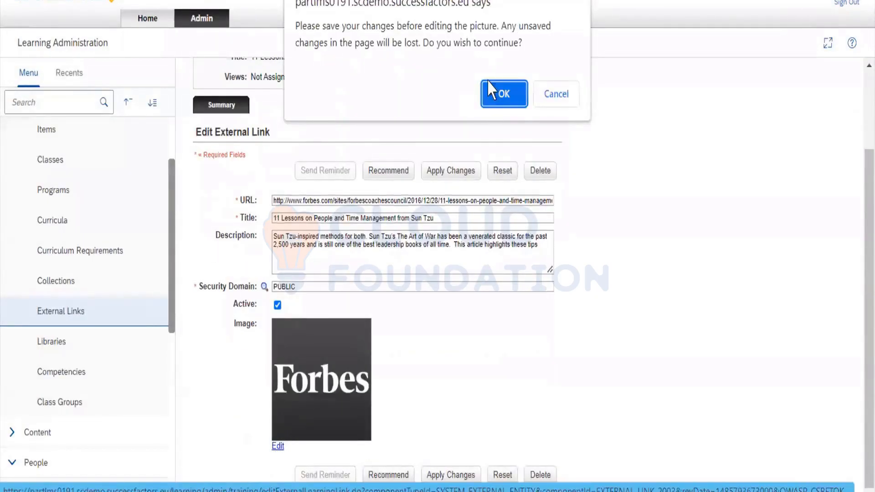
left_click(492, 91)
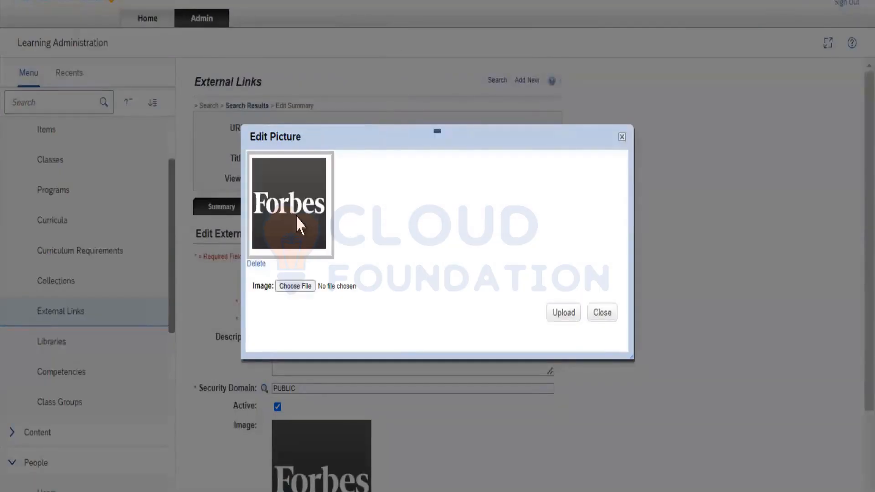
left_click(306, 287)
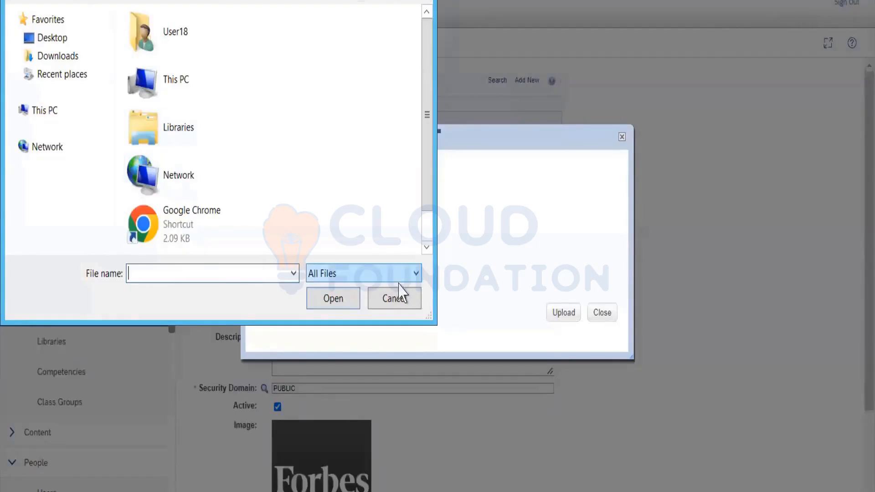
left_click(397, 298)
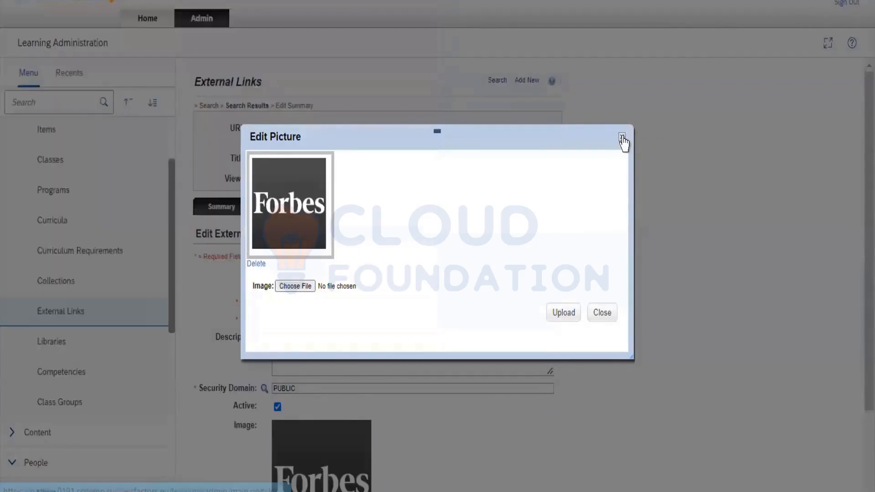
left_click(621, 137)
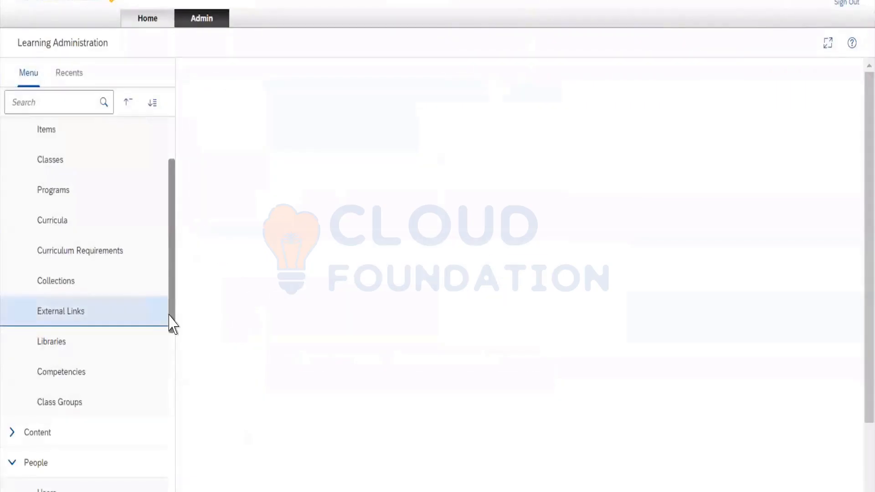
Step: Review the content providers on the Open Content Network page and on the Activate/Deactivate OCN Courses page in the Content section
scroll(176, 355, "down", 1)
scroll(176, 355, "down", 3)
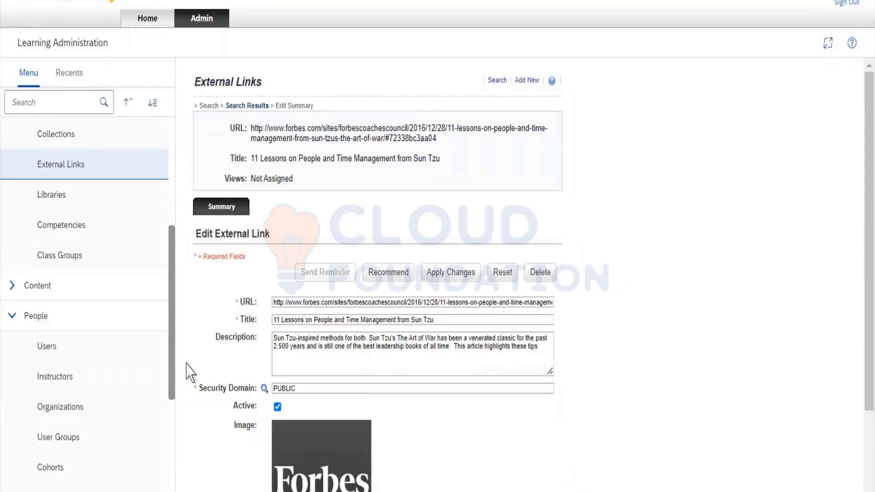
left_click_drag(175, 370, 176, 397)
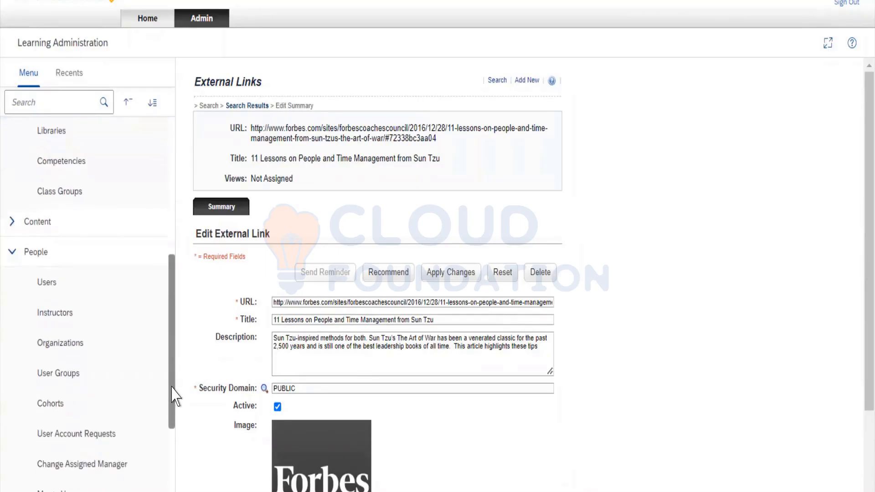
left_click(11, 224)
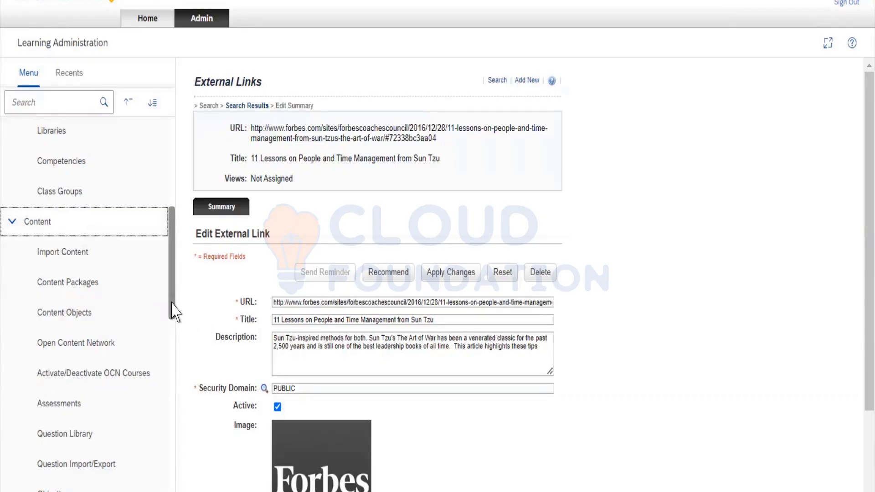
left_click_drag(172, 302, 172, 317)
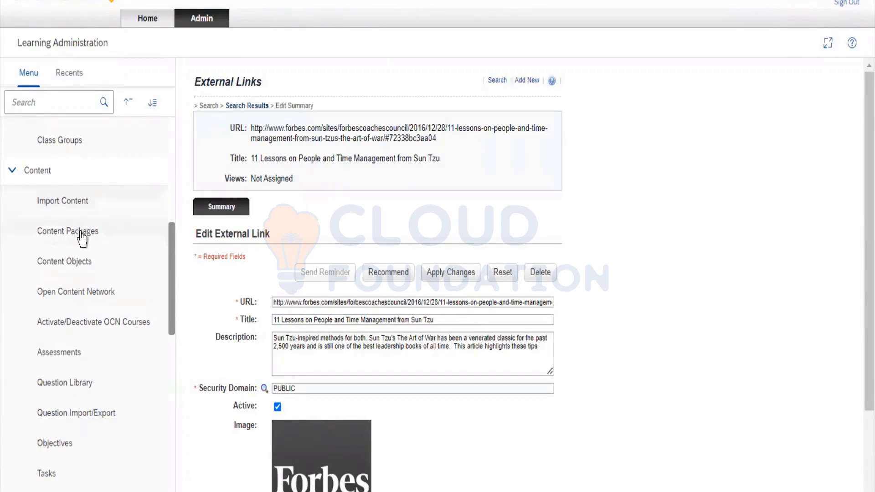
left_click(96, 302)
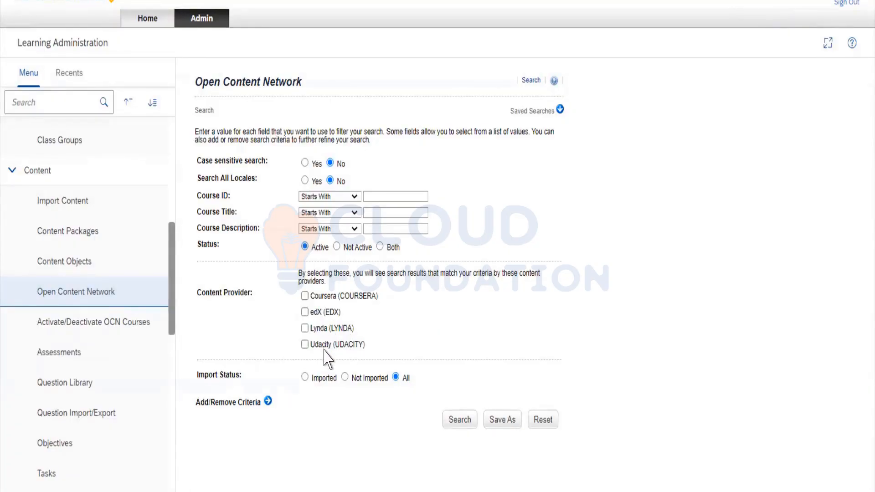
left_click(91, 327)
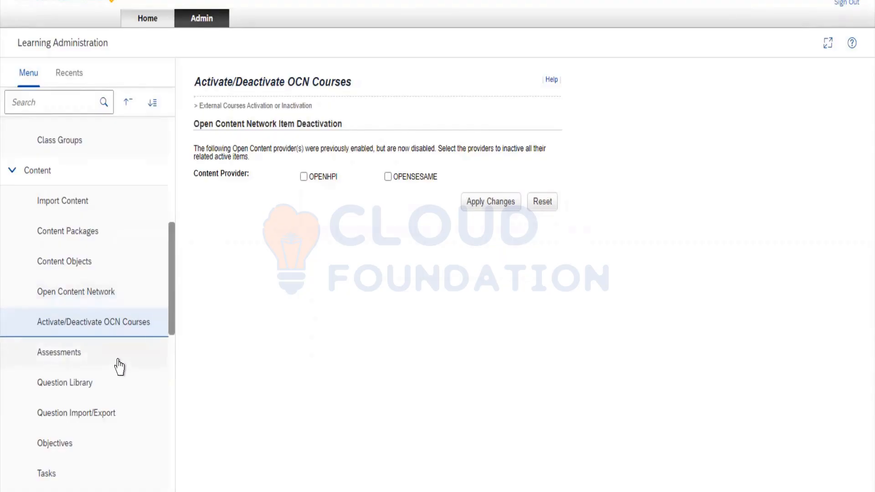
Step: Collapse People, expand System Administration and Application Administration, and open Landing Page Settings
scroll(120, 367, "down", 4)
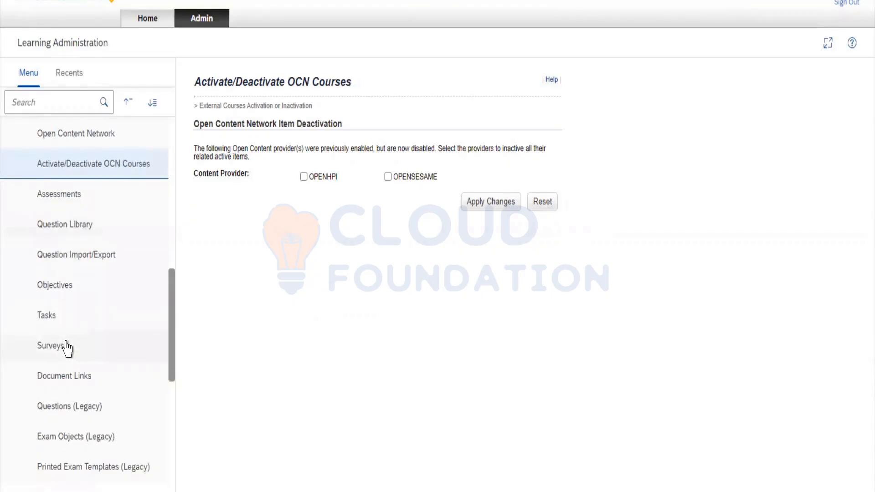
scroll(67, 349, "down", 4)
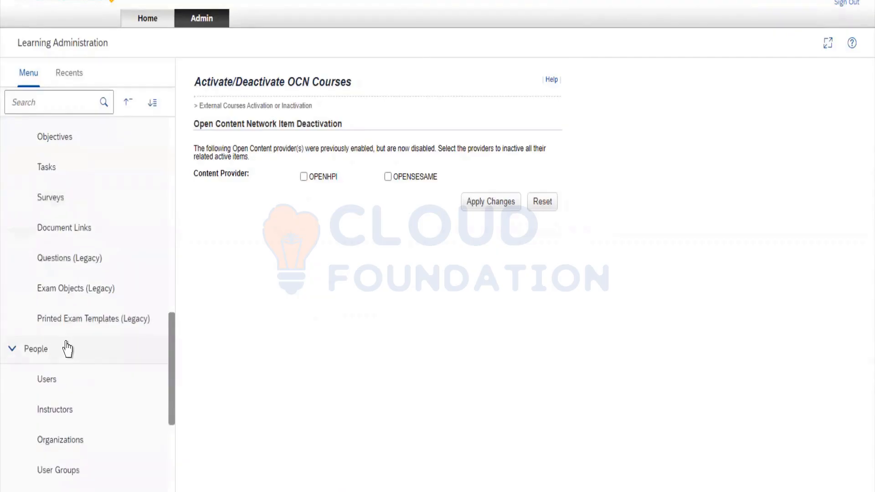
scroll(67, 349, "down", 6)
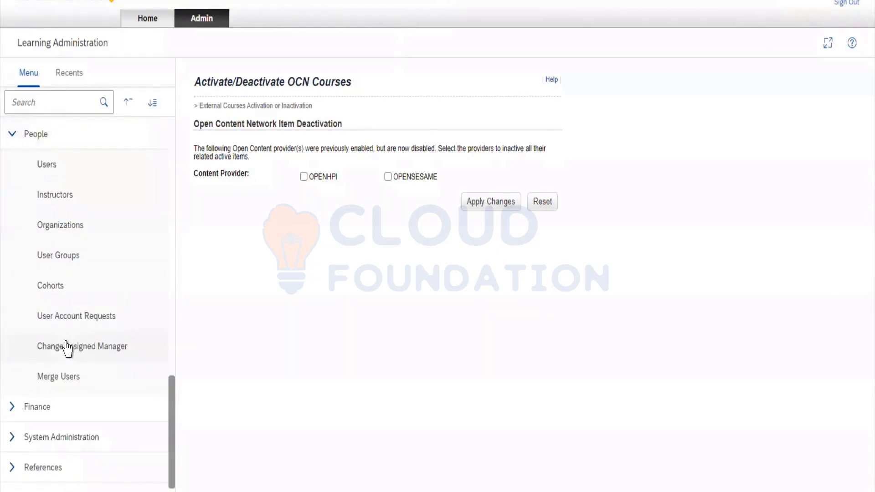
left_click(12, 134)
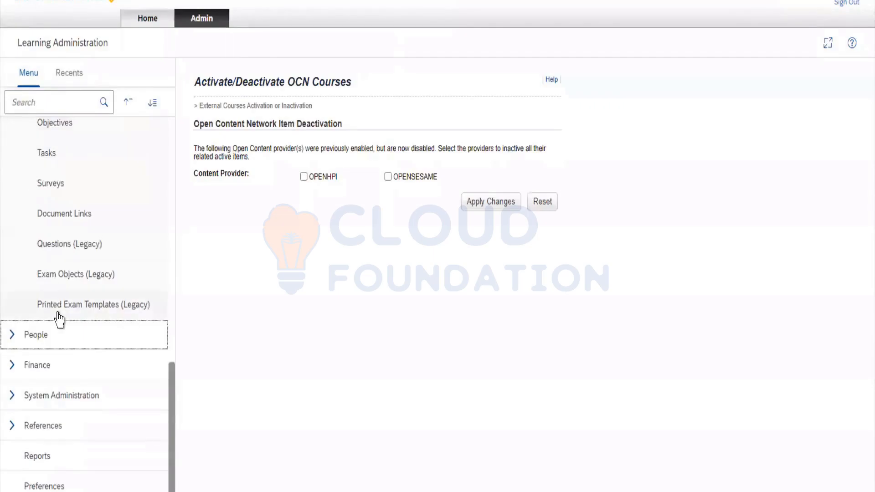
left_click(13, 397)
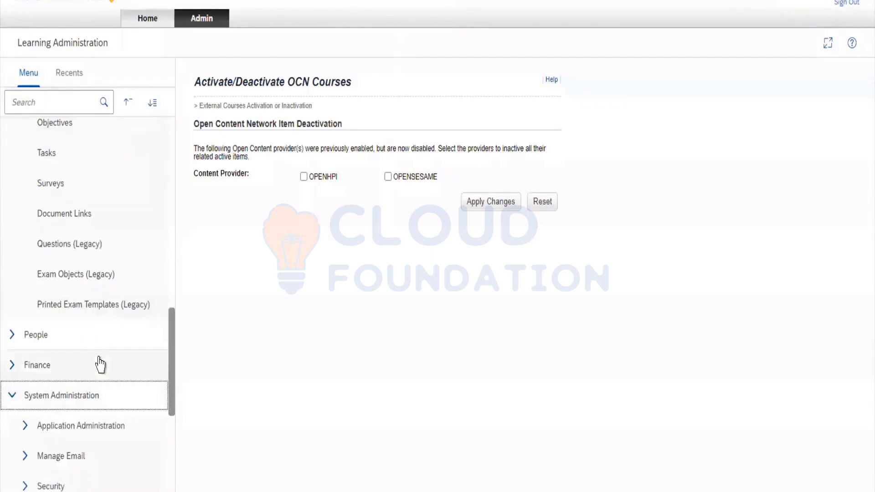
scroll(100, 365, "down", 4)
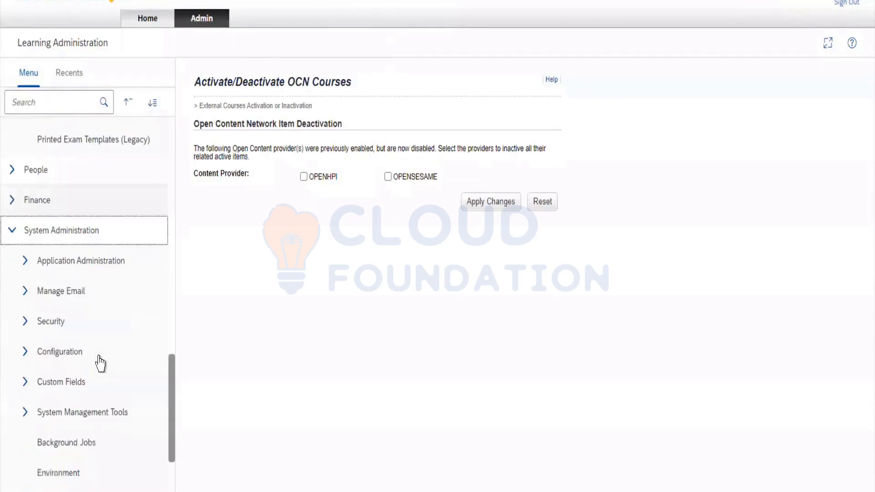
left_click(25, 262)
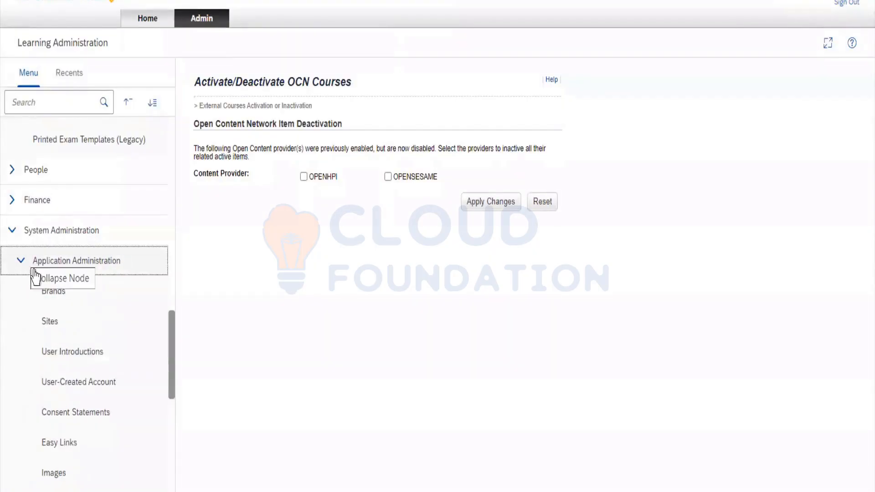
scroll(73, 349, "down", 3)
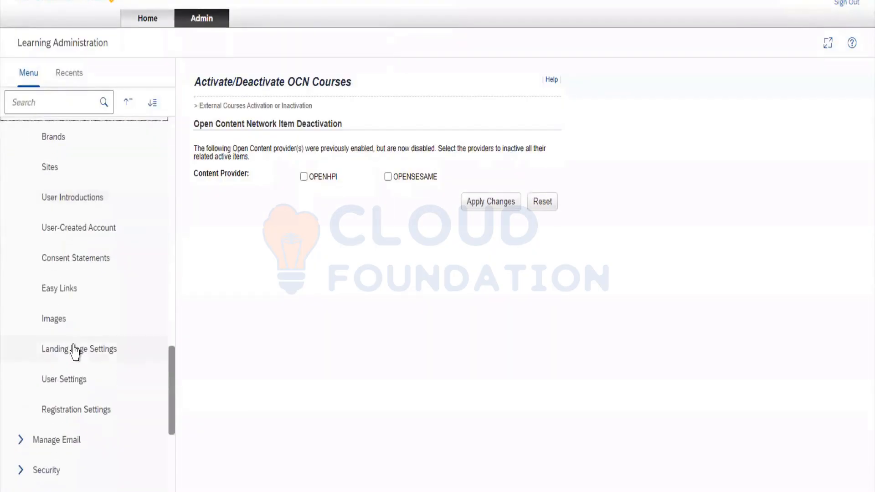
scroll(75, 352, "up", 2)
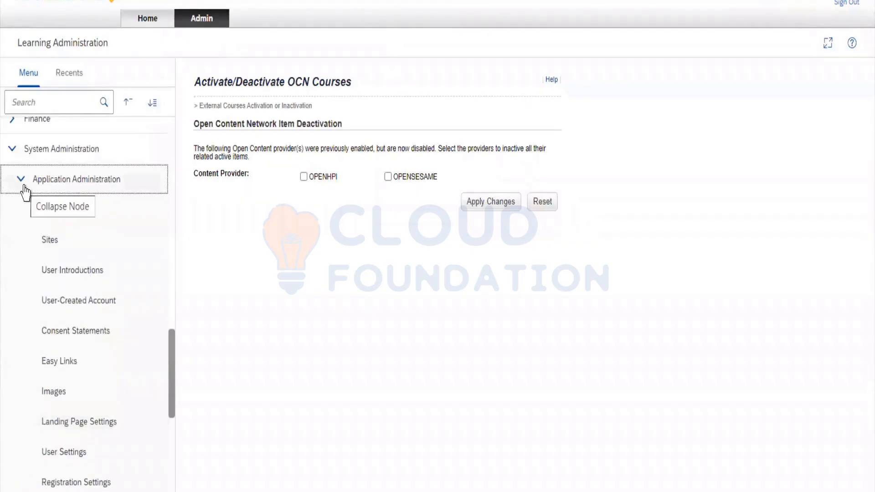
left_click(24, 186)
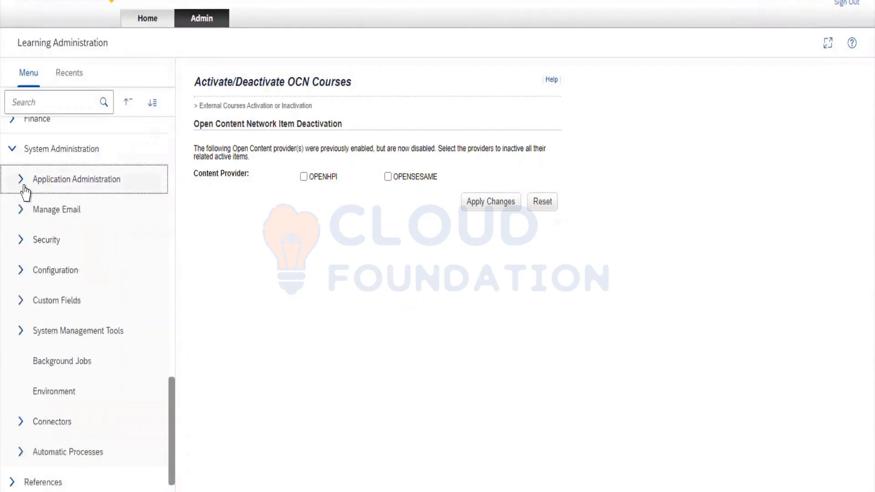
left_click(25, 188)
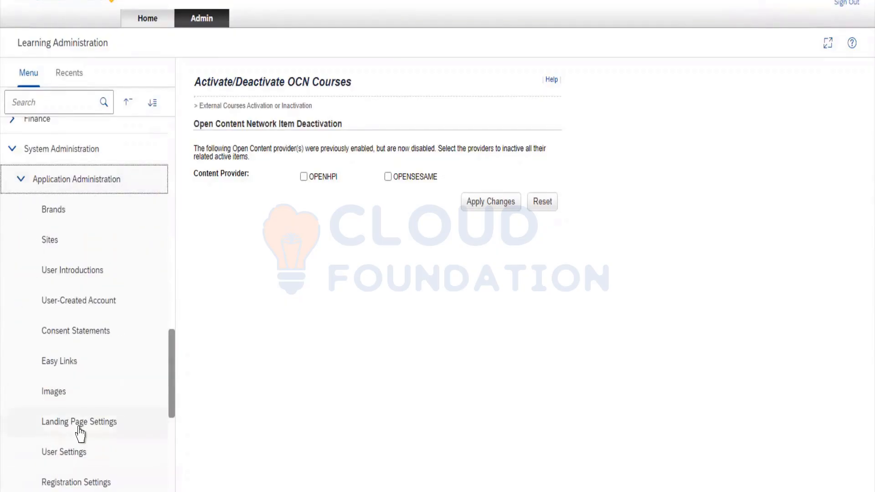
left_click(79, 429)
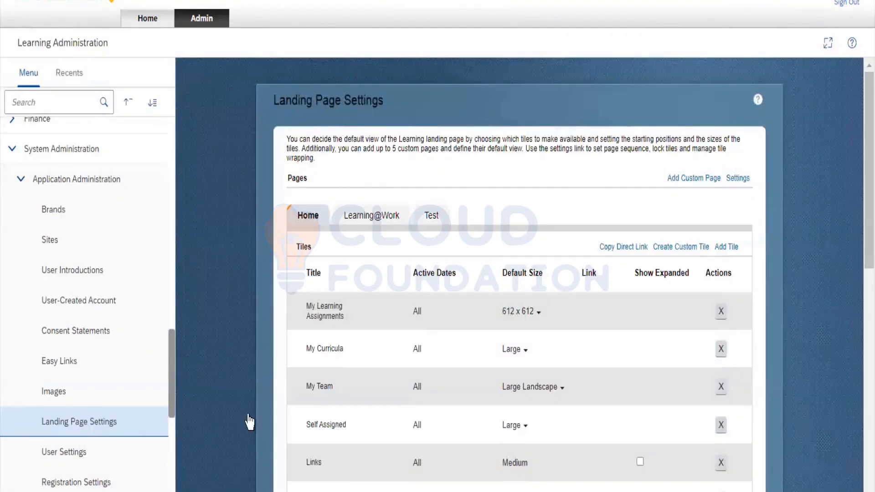
Step: Put the Landing Page Settings tab in its own maximized browser window and open the Learning Home page in the other window
mouse_move(360, 364)
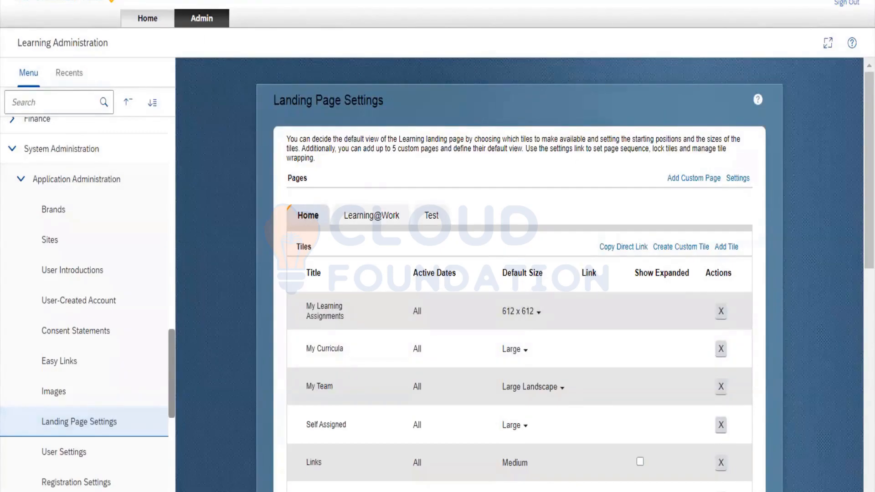
right_click(180, 2)
left_click(214, 57)
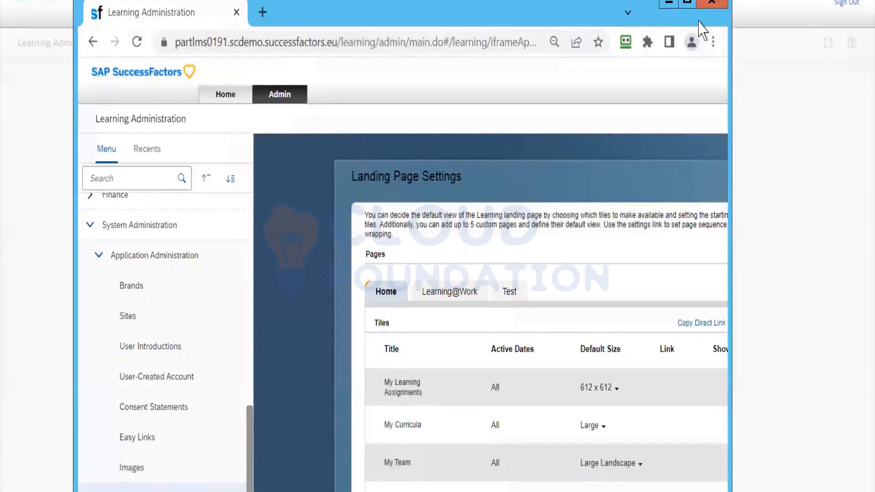
left_click(686, 3)
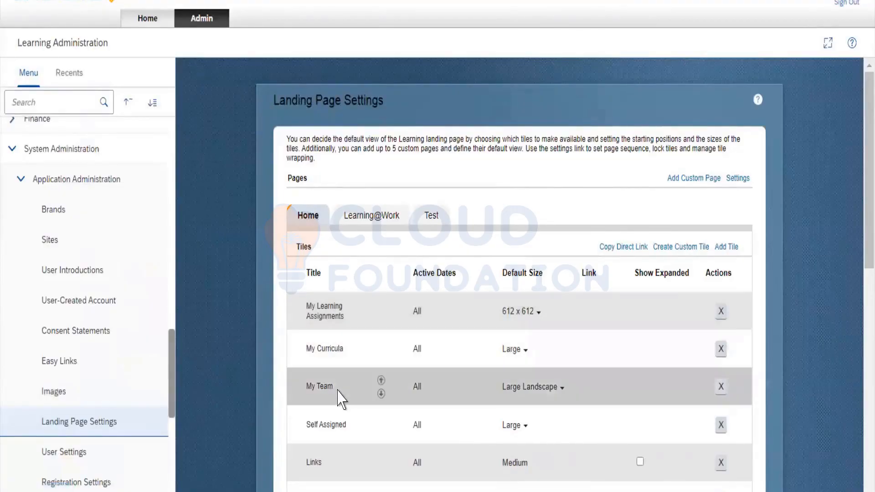
scroll(342, 401, "down", 4)
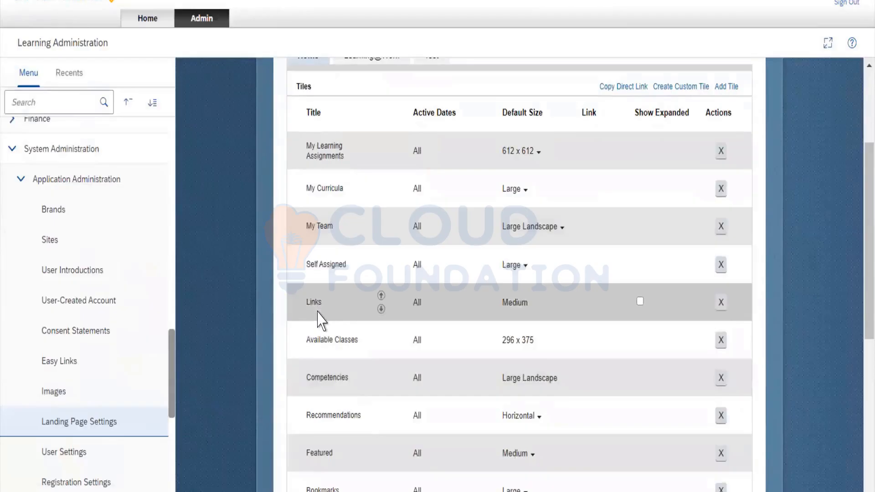
key("alt+Tab")
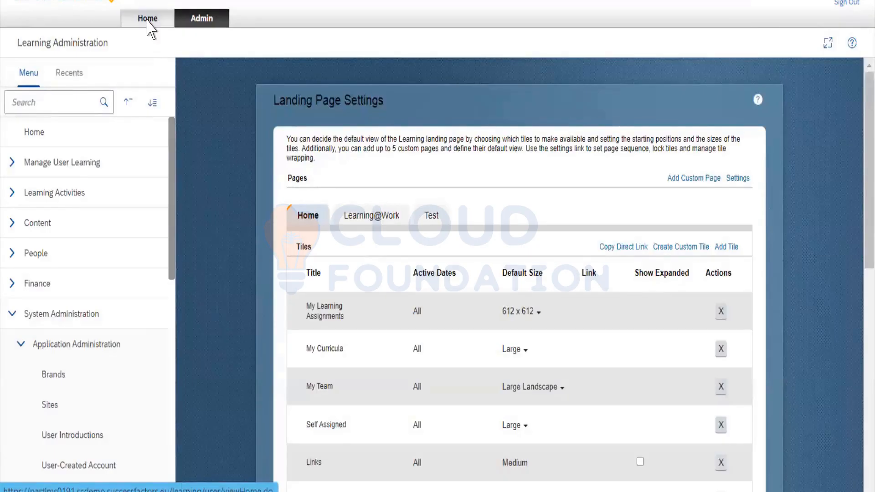
left_click(148, 26)
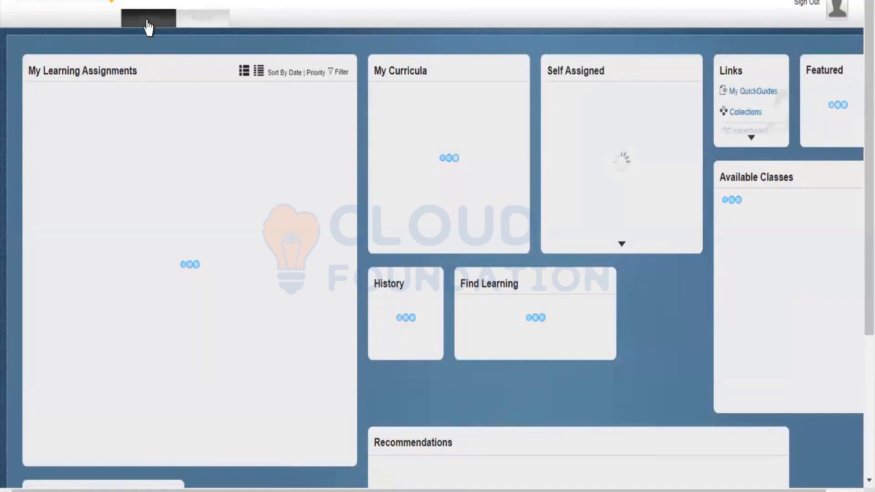
Step: Compare the tiles listed in Landing Page Settings with those shown on the Learning Home page, including Recommendations and Bookmarks
key("alt+Tab")
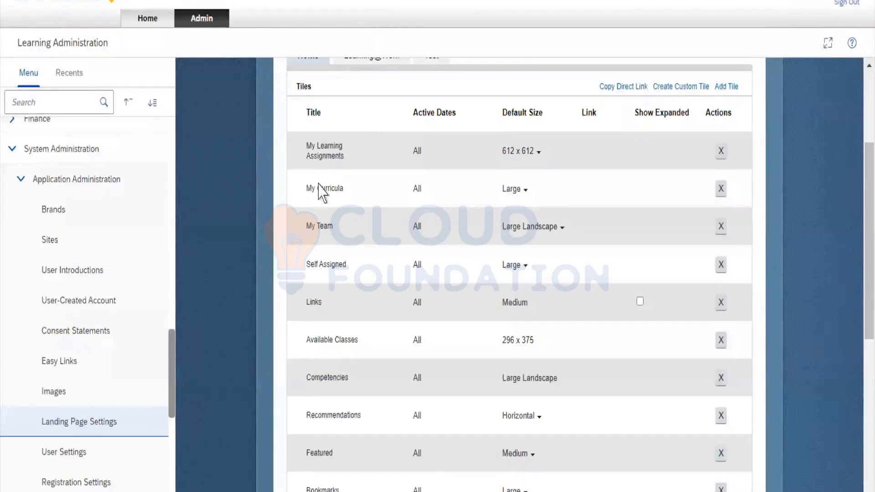
key("alt+Tab")
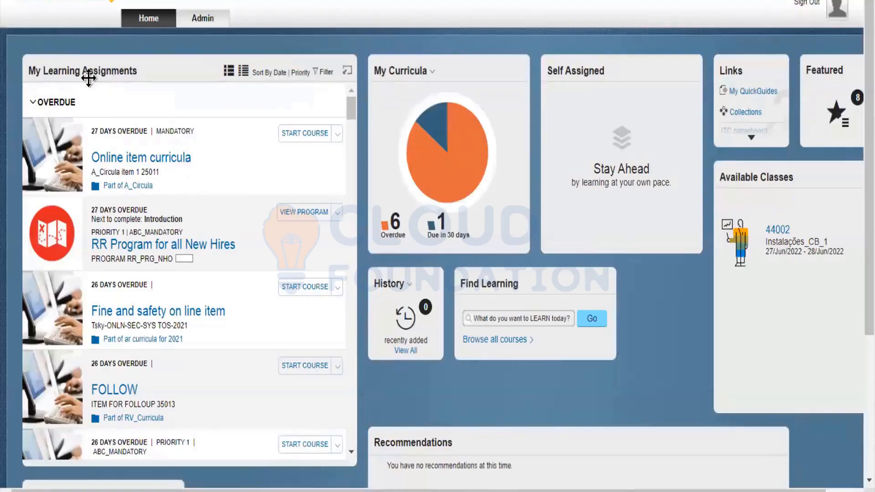
key("alt+Tab")
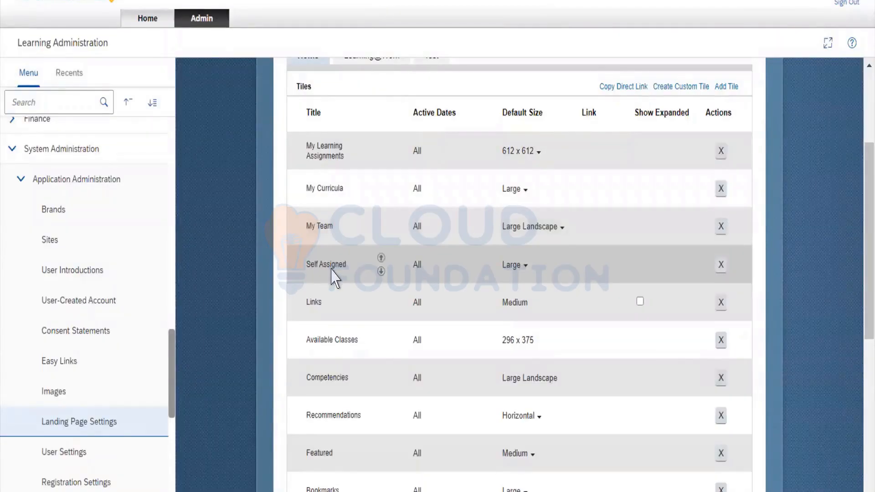
key("alt+Tab")
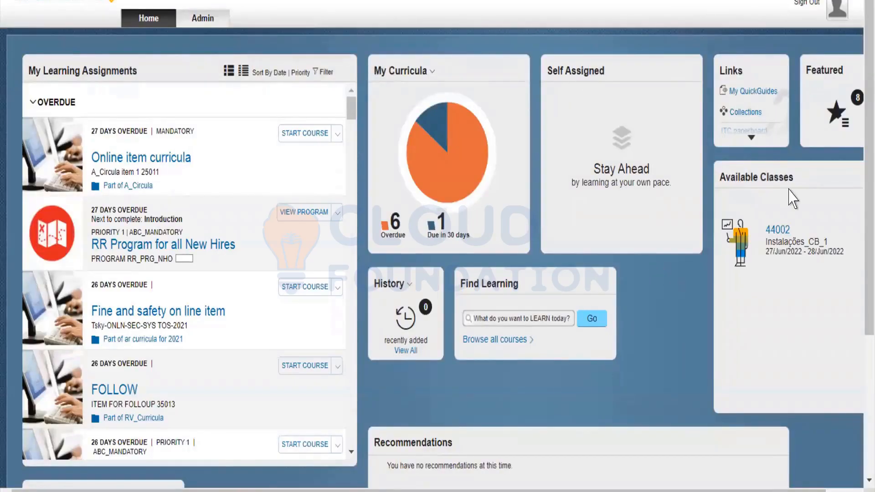
scroll(474, 336, "down", 5)
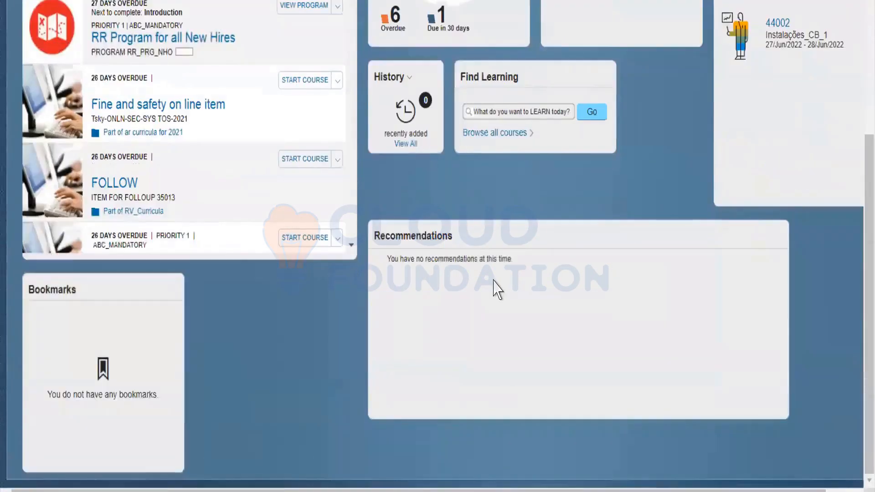
key("alt+Tab")
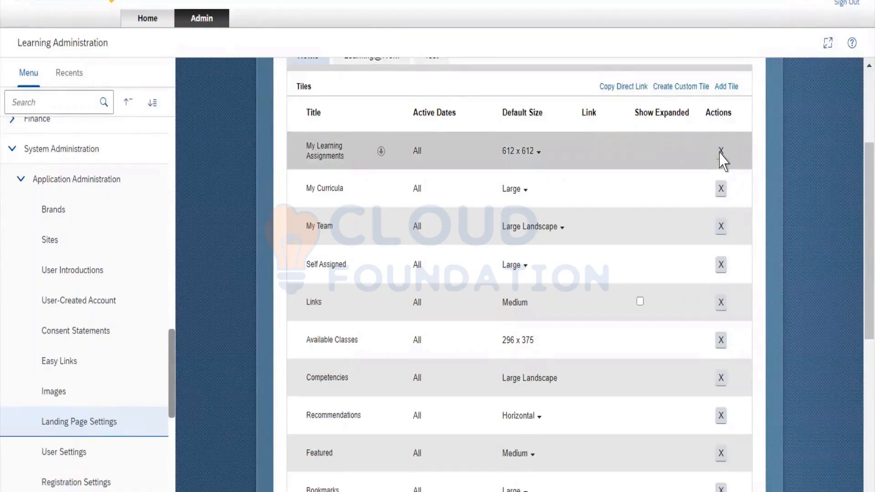
Step: Return to Learning Administration from the Home page and search the administration menu for "landing", then clear the search
left_click(668, 91)
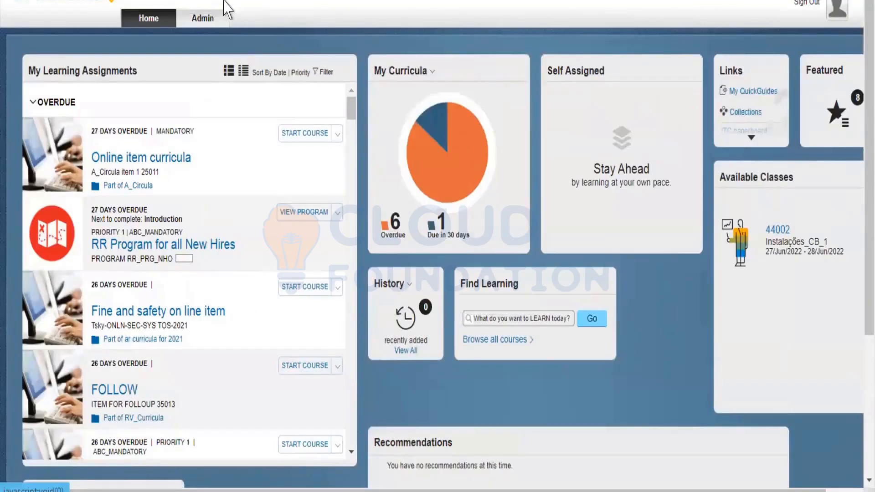
left_click(214, 20)
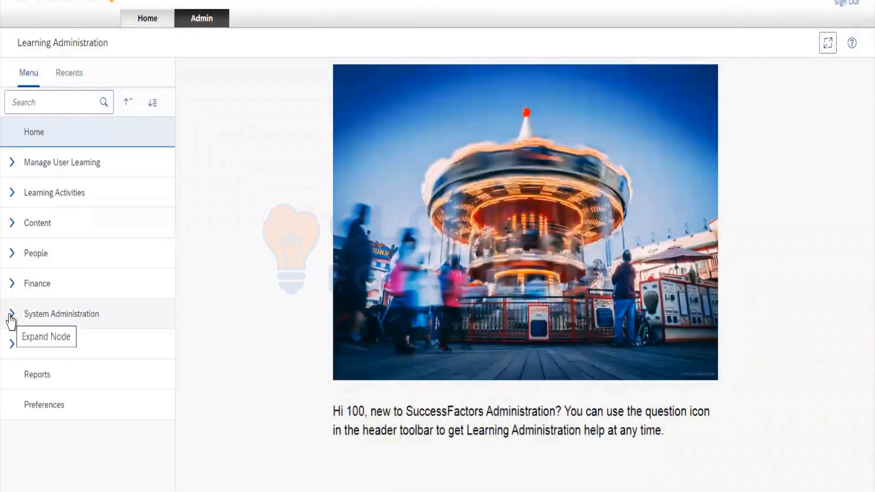
left_click(62, 107)
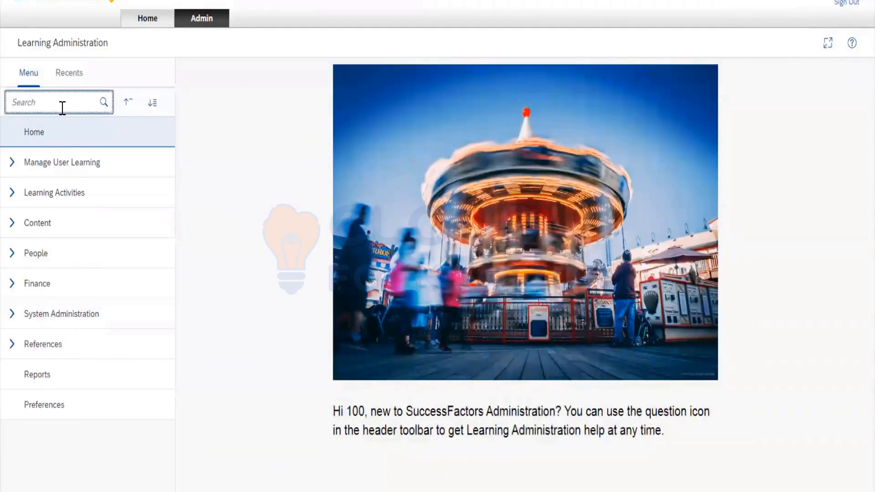
type("landing")
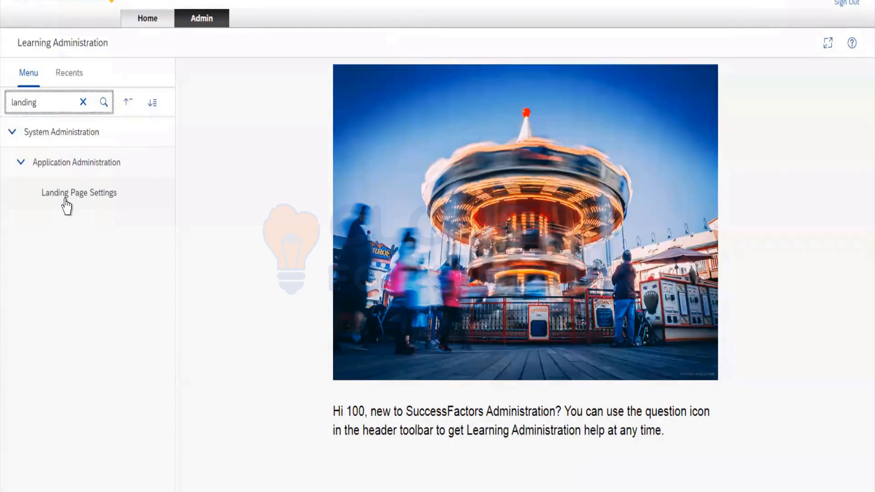
left_click(83, 102)
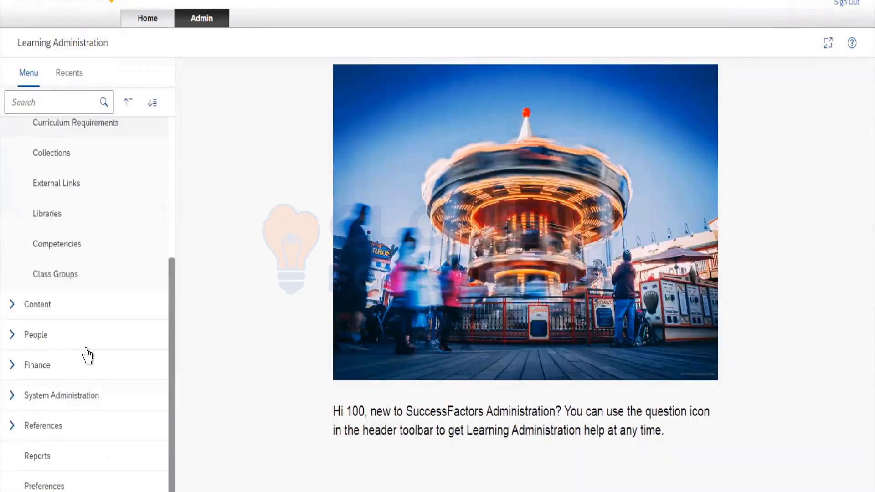
Step: Expand the Content section of the administration menu and open Surveys
scroll(87, 355, "up", 3)
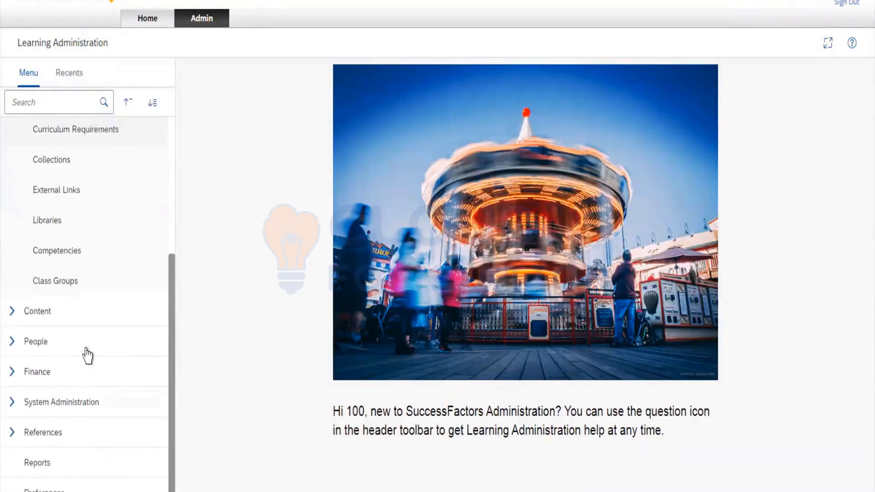
scroll(87, 355, "up", 1)
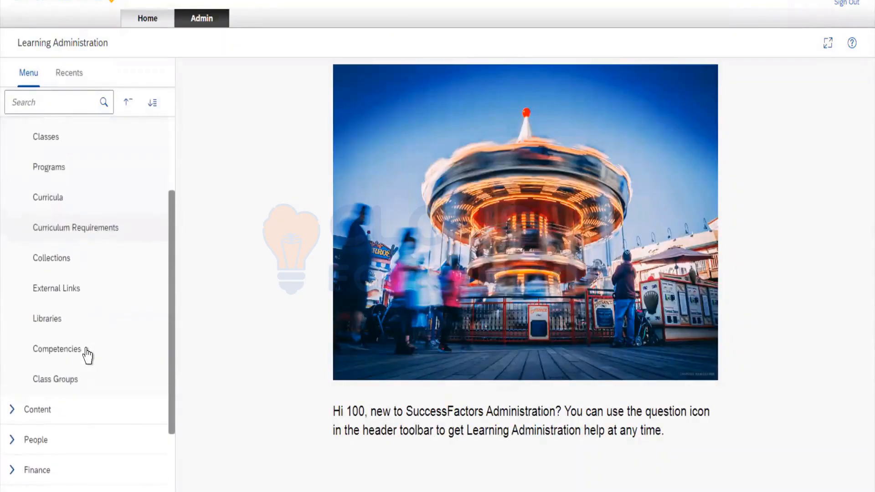
scroll(87, 355, "up", 2)
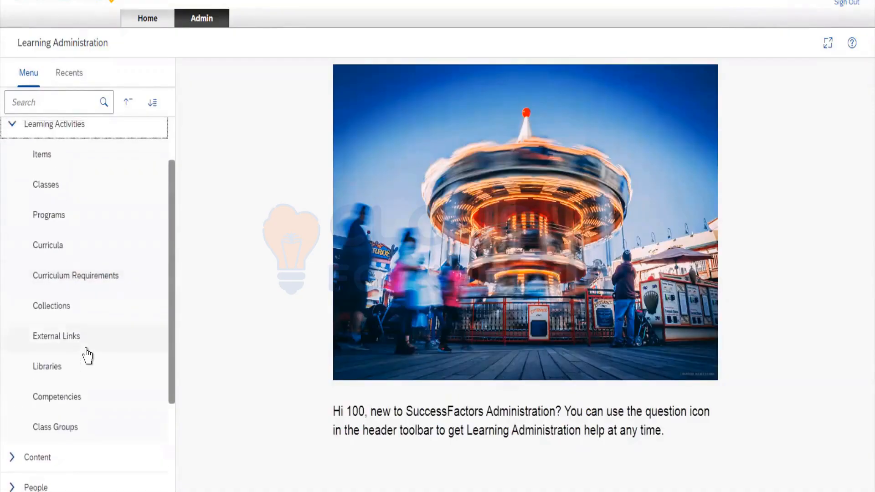
scroll(86, 354, "down", 4)
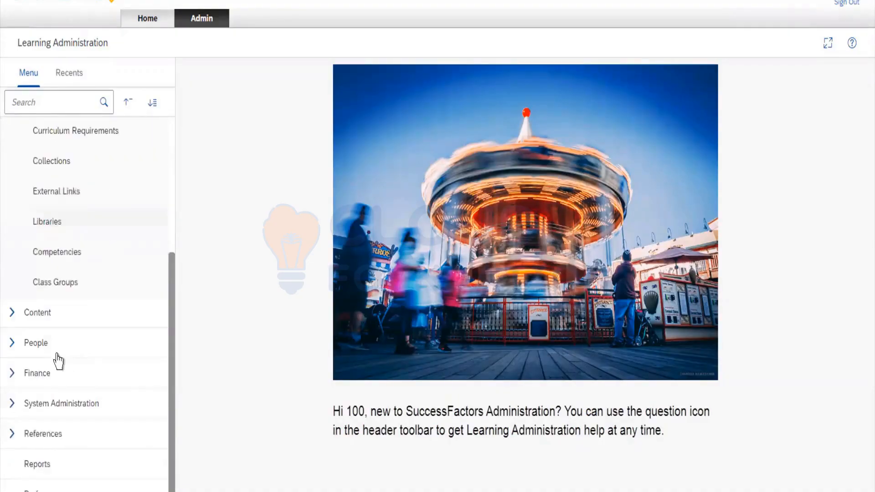
left_click(12, 319)
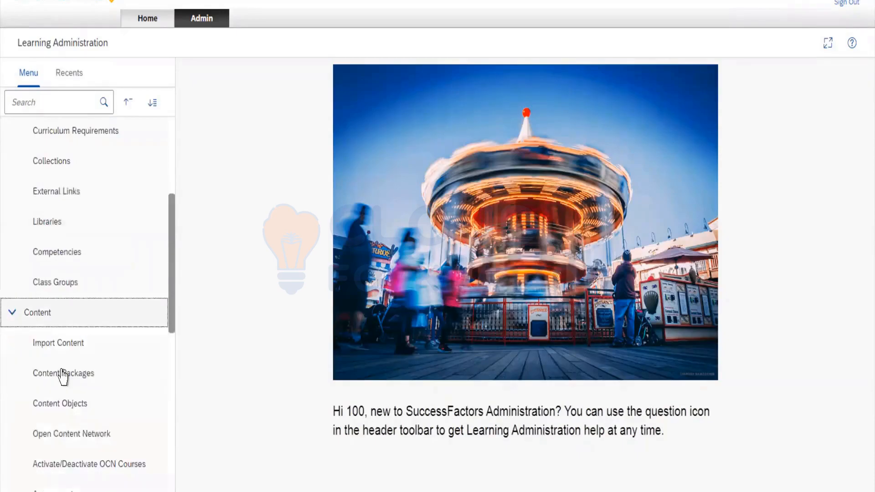
scroll(63, 377, "down", 4)
scroll(62, 377, "down", 4)
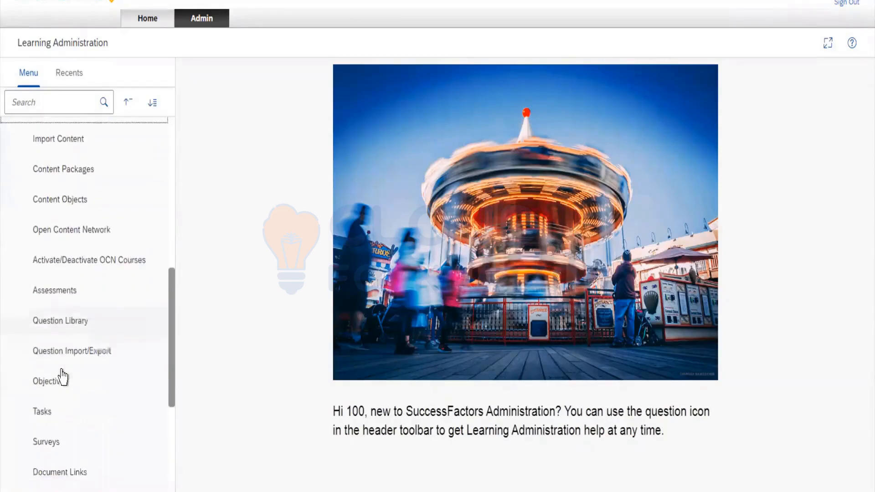
scroll(62, 376, "down", 2)
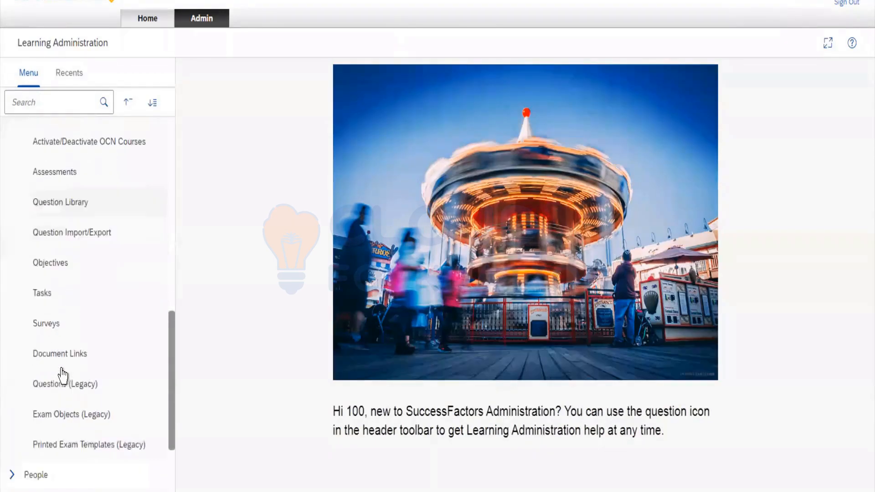
left_click(51, 314)
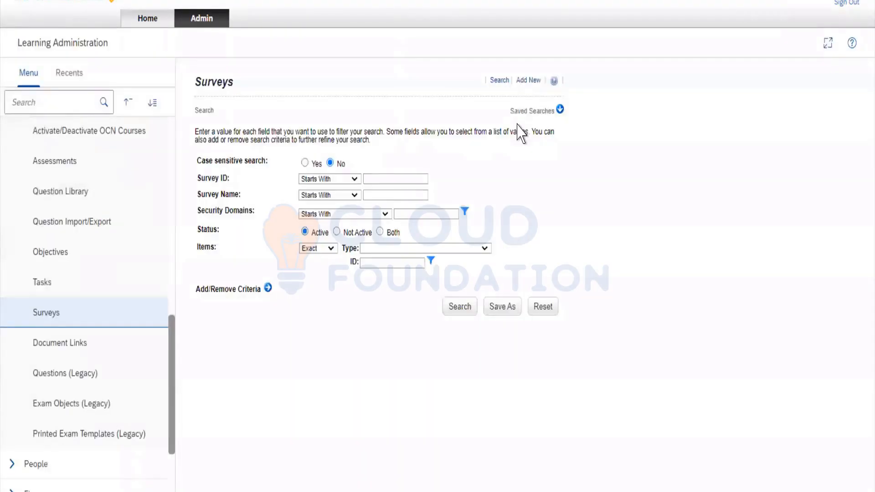
Step: Start a new survey and enter Test_ID as both its Survey ID and its name
left_click(529, 81)
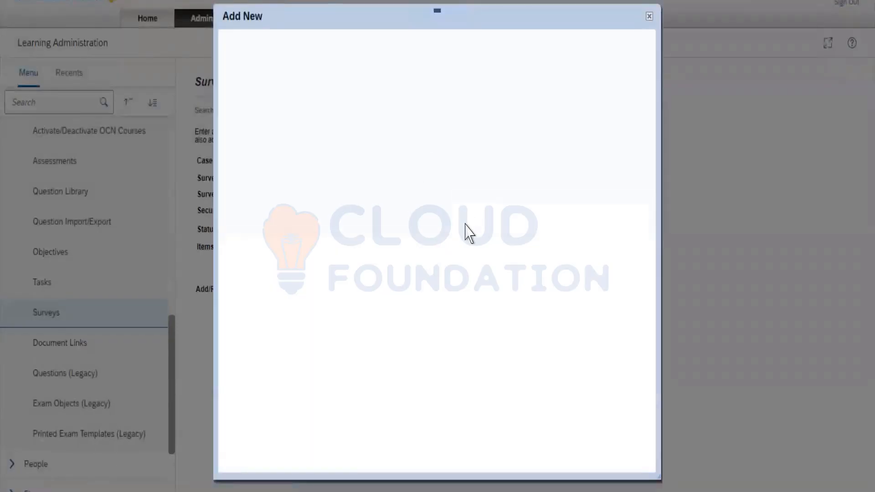
left_click(371, 132)
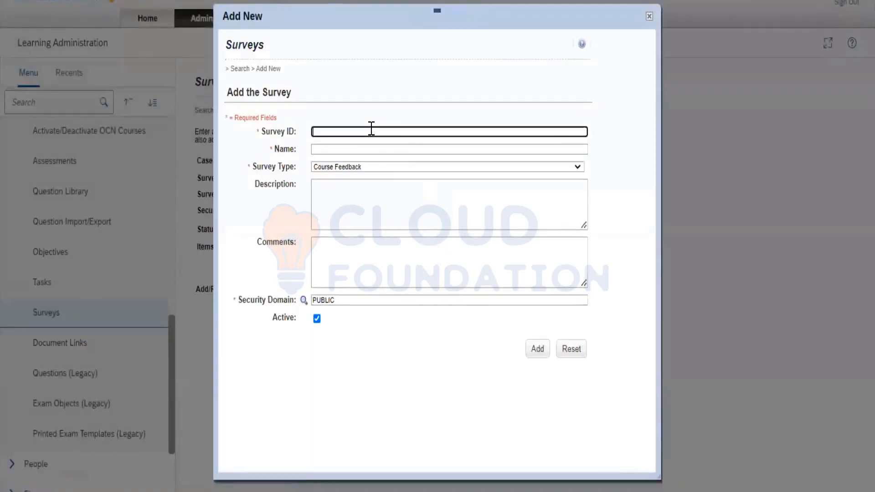
type("Test_ID")
left_click(354, 149)
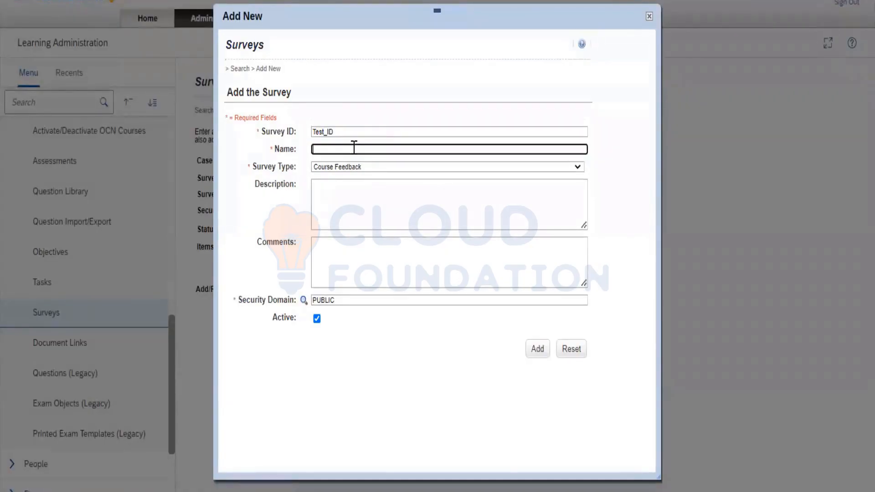
type("T")
key("BackSpace")
type("Test_ID")
Step: Choose Course Feedback as the survey type, enter Test as description and comments, and add the survey
left_click(356, 167)
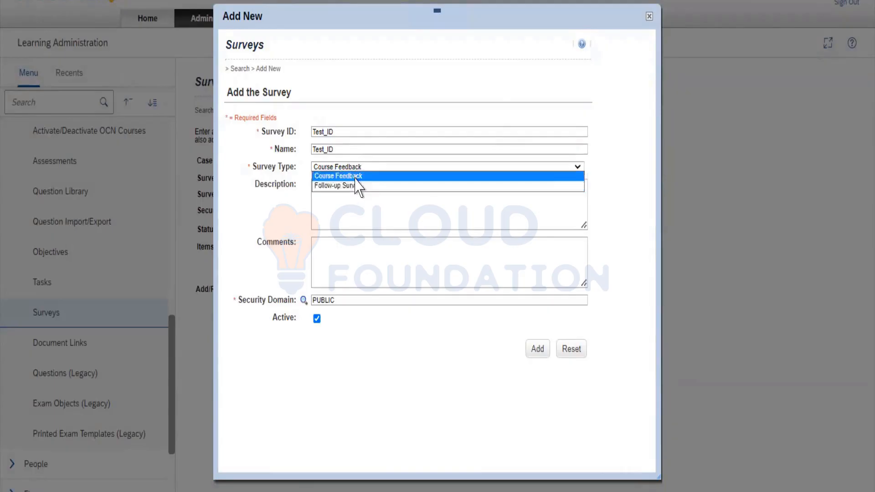
left_click(357, 177)
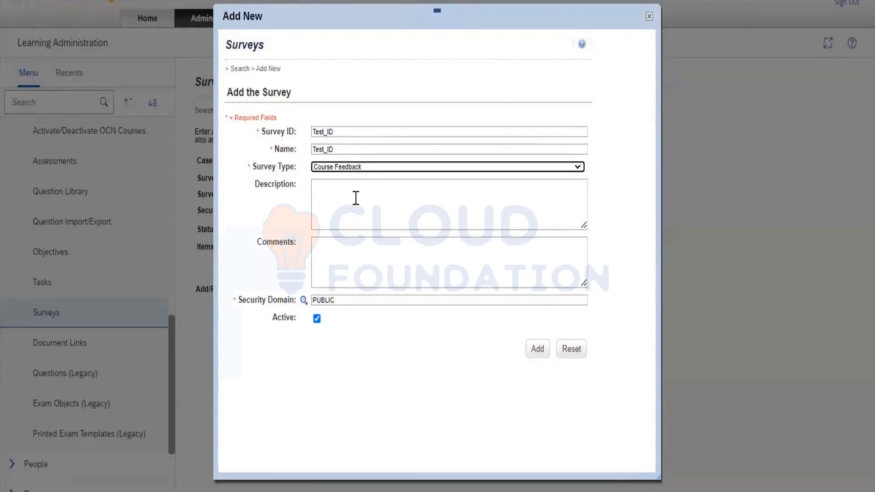
left_click(356, 198)
type("Test")
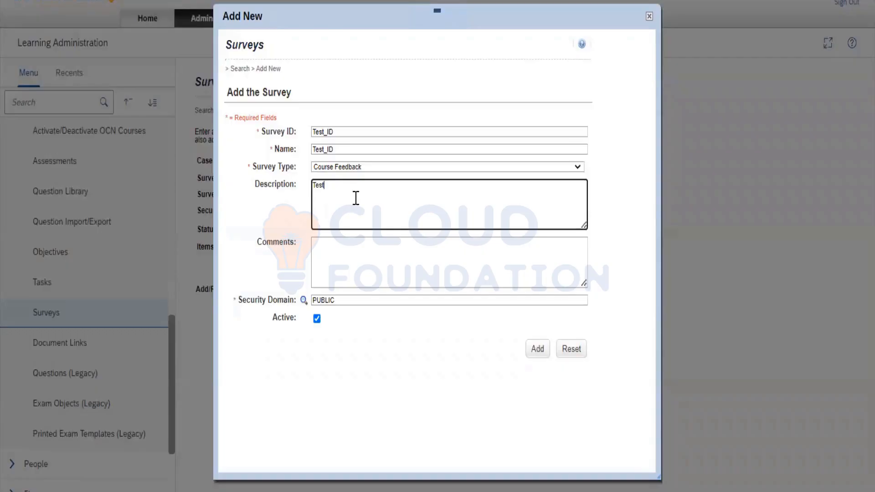
left_click(375, 255)
type("Test")
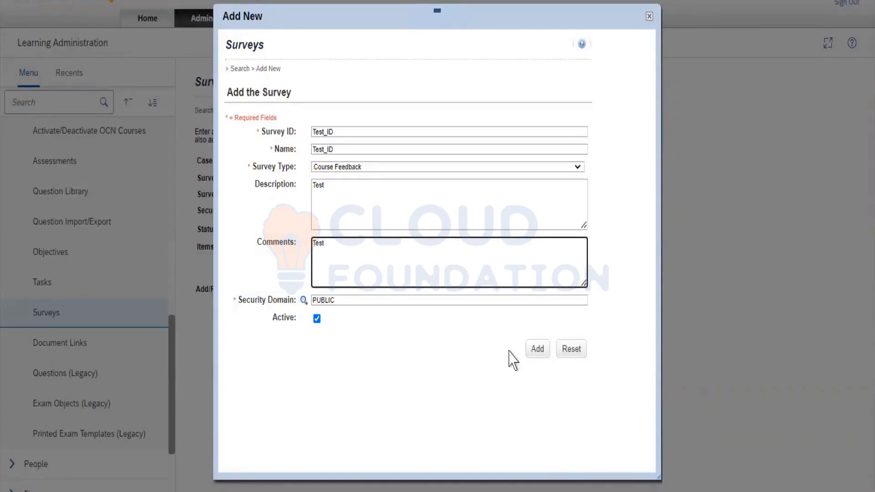
left_click(532, 349)
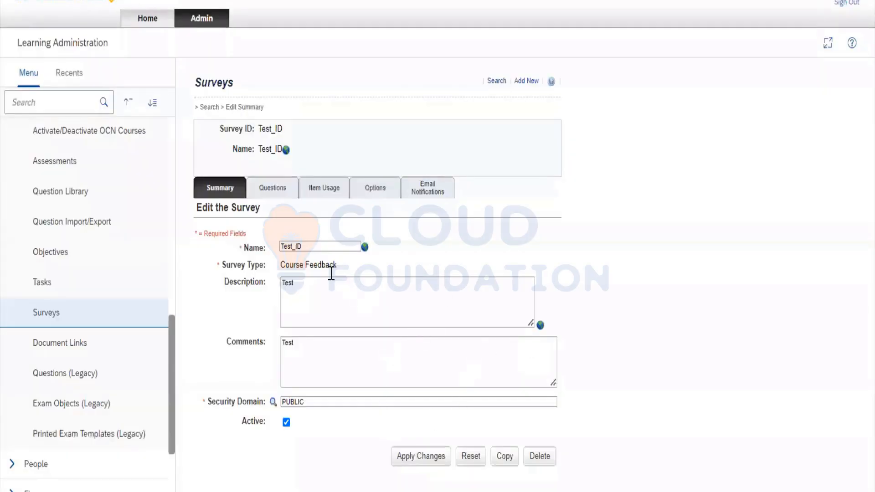
Step: In the survey's questions, set Page 1's resource type to Instructor, its title to Test and its instructions to test
left_click(274, 197)
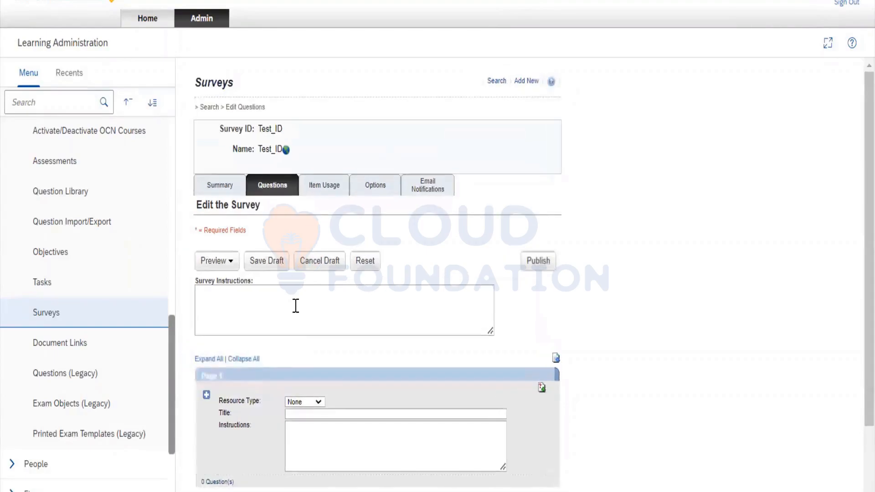
left_click(309, 318)
scroll(309, 318, "down", 2)
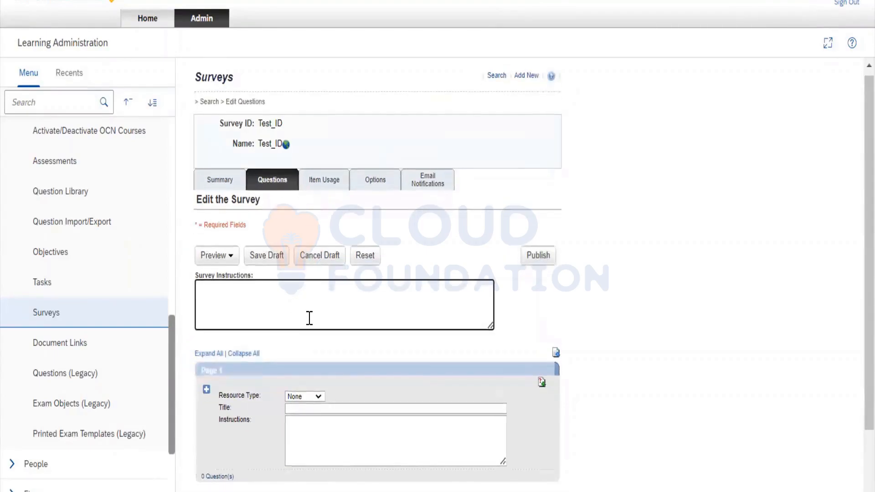
left_click(313, 323)
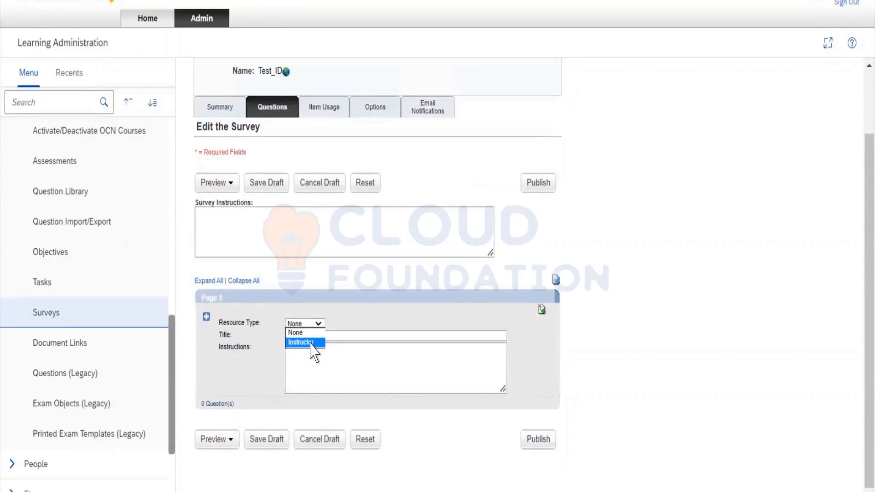
left_click(310, 342)
left_click(311, 337)
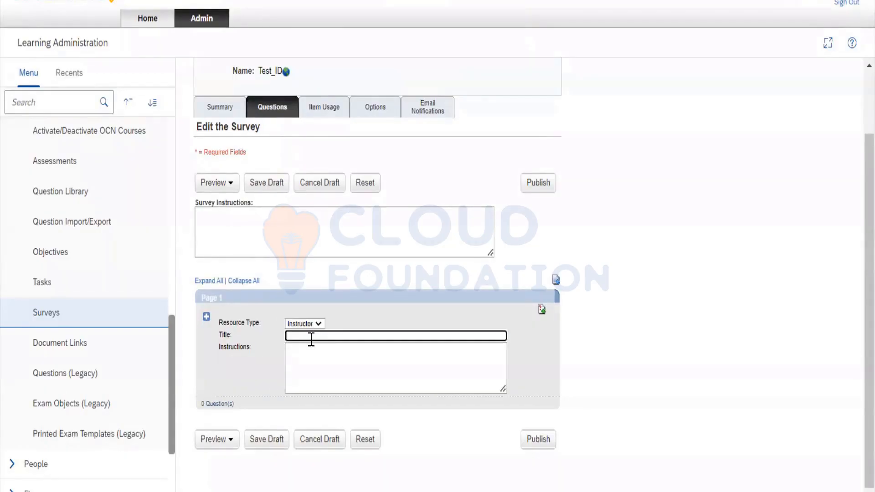
type("Test")
left_click(312, 366)
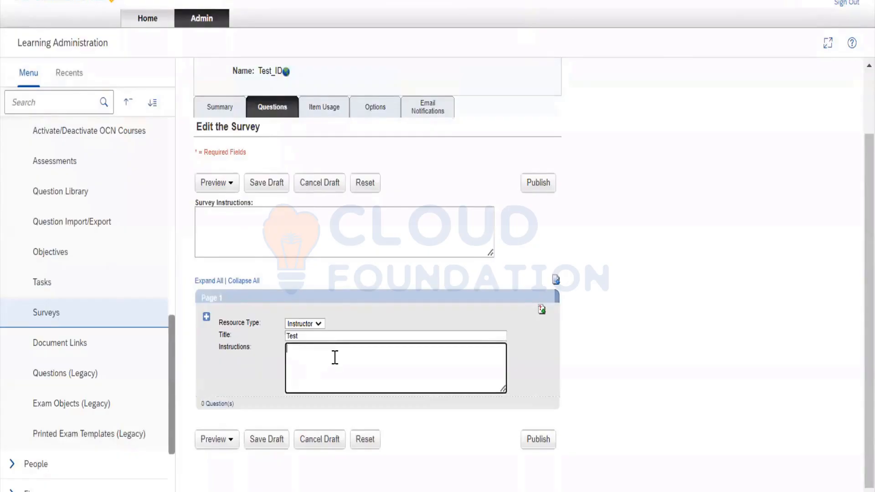
type("test")
Step: Add the item "5 day a week 38999" from the item list to the survey's item usage, accepting the survey assignment warning
left_click(325, 114)
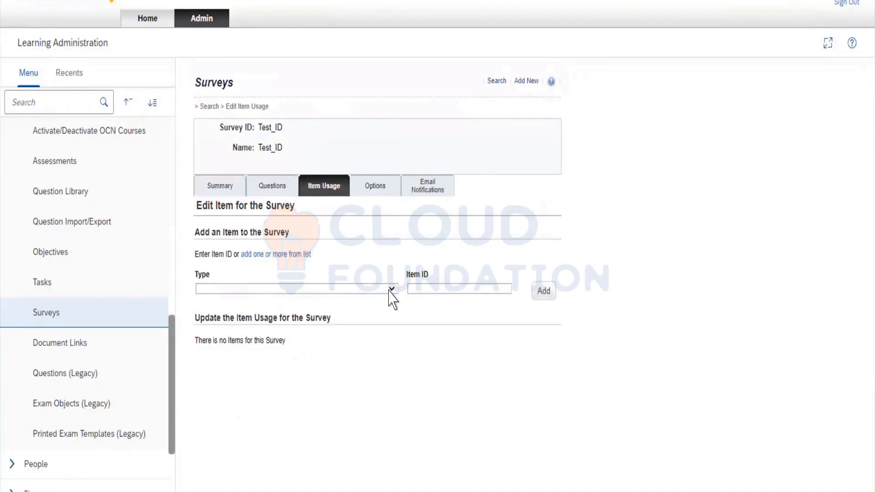
left_click(549, 296)
left_click(292, 255)
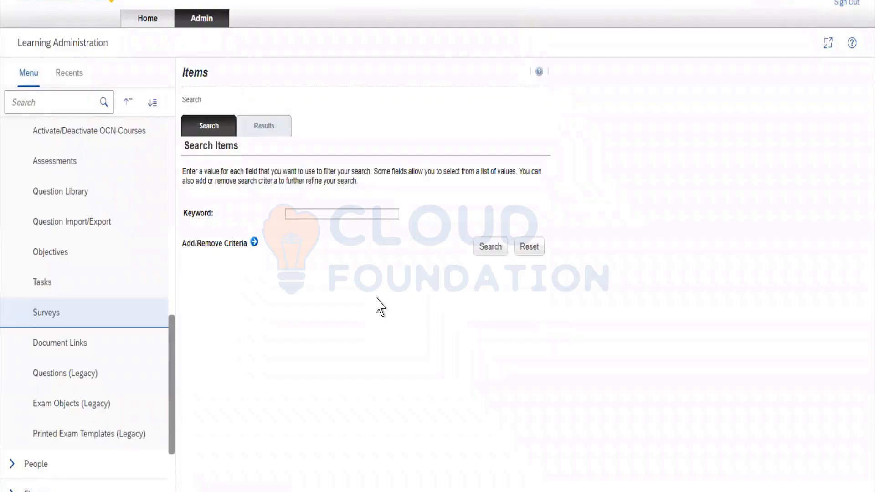
left_click(499, 258)
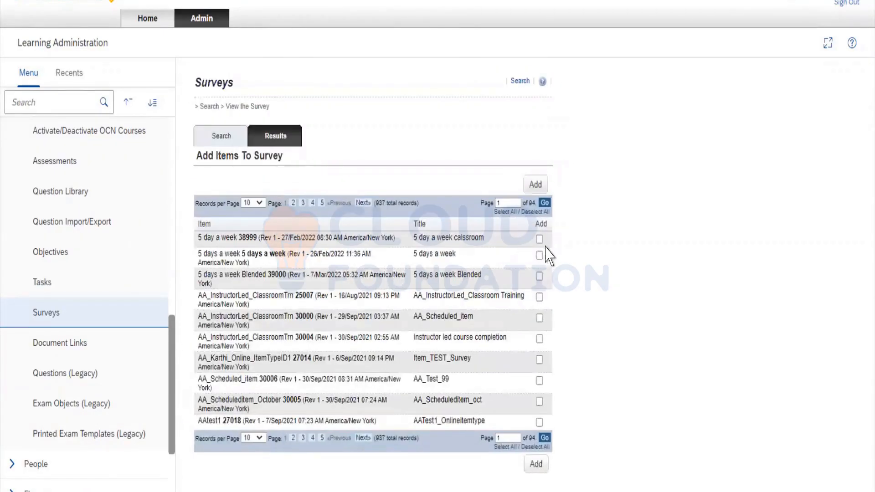
left_click(540, 239)
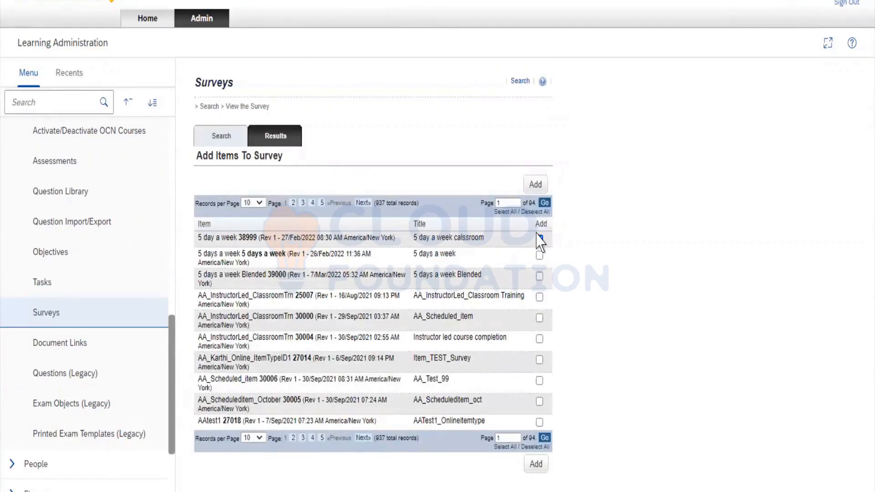
left_click(530, 184)
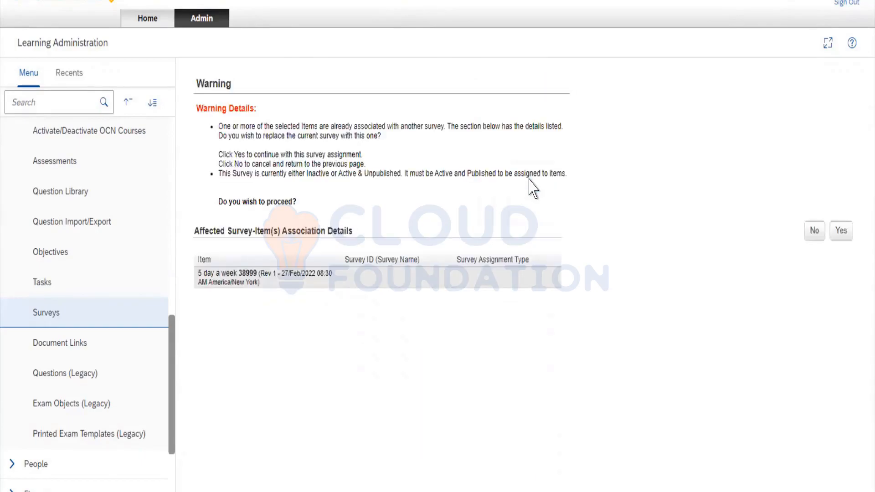
left_click(842, 237)
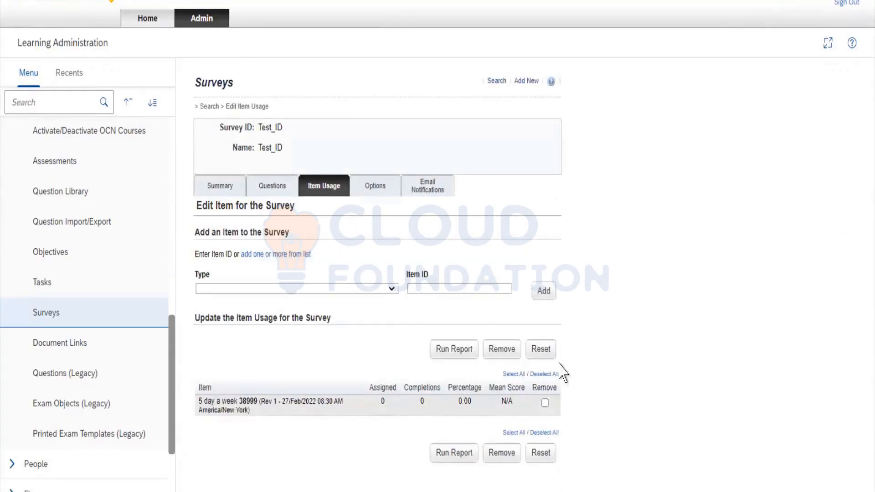
Step: In the survey's options, make it required for item completion, set 5 days to complete, and include a comments field for each question
left_click(376, 188)
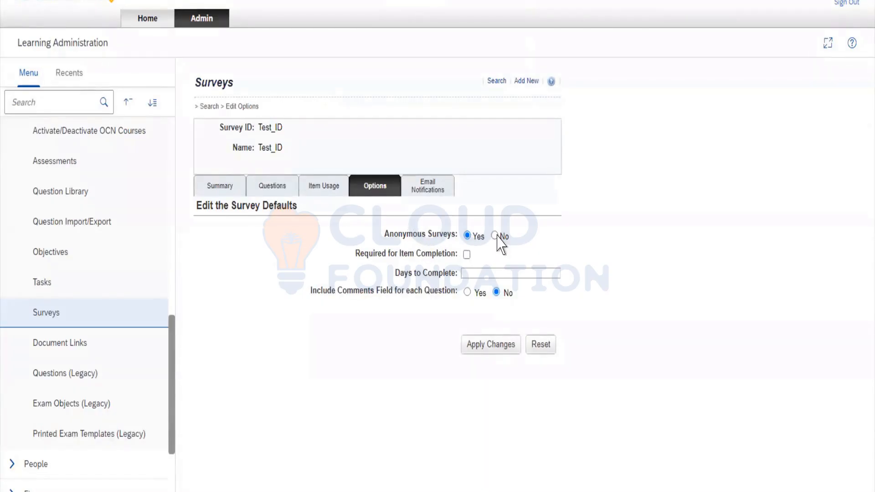
left_click(467, 255)
left_click(480, 273)
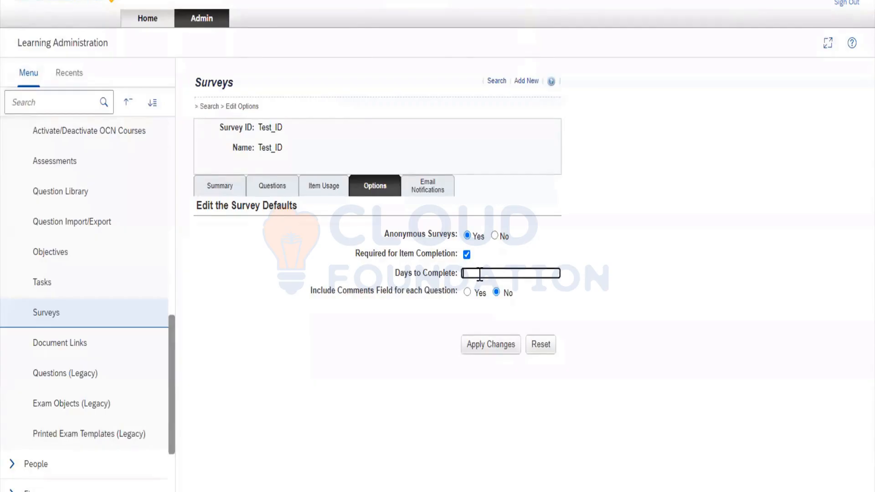
type("5")
left_click(467, 292)
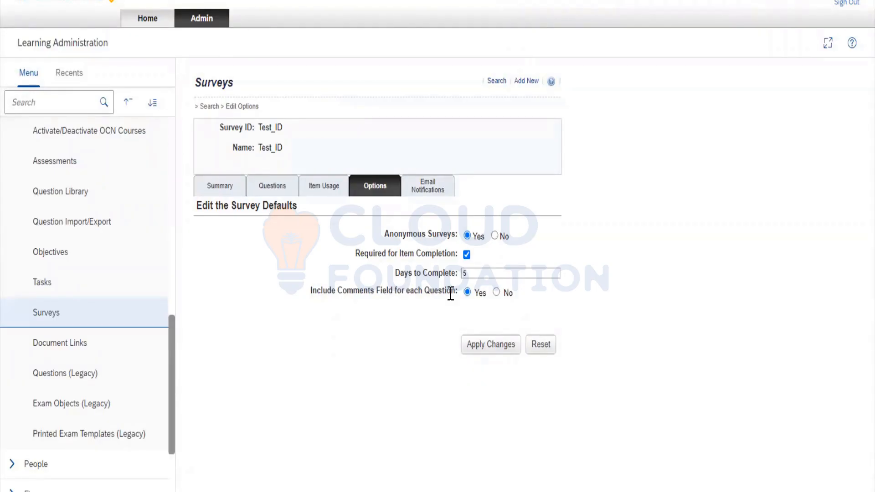
Step: Examine the survey's email notification body and its template in the notification template editor, leaving the editor without saving
left_click(425, 189)
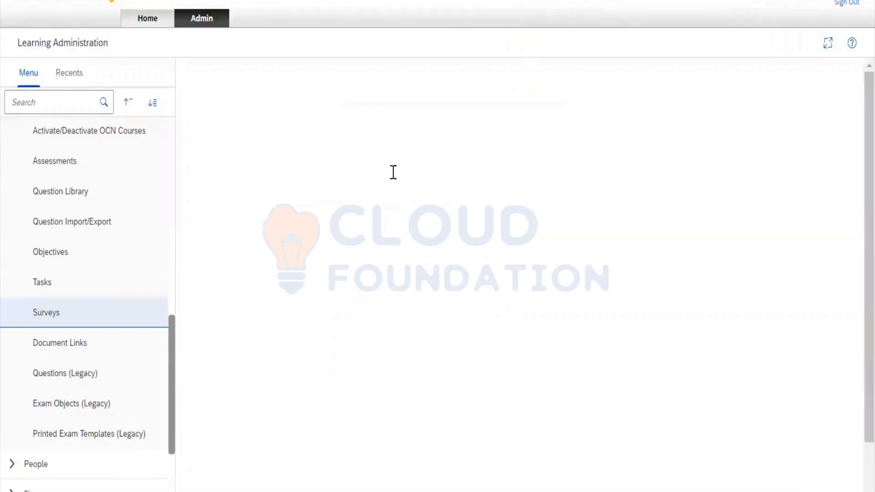
scroll(381, 328, "down", 5)
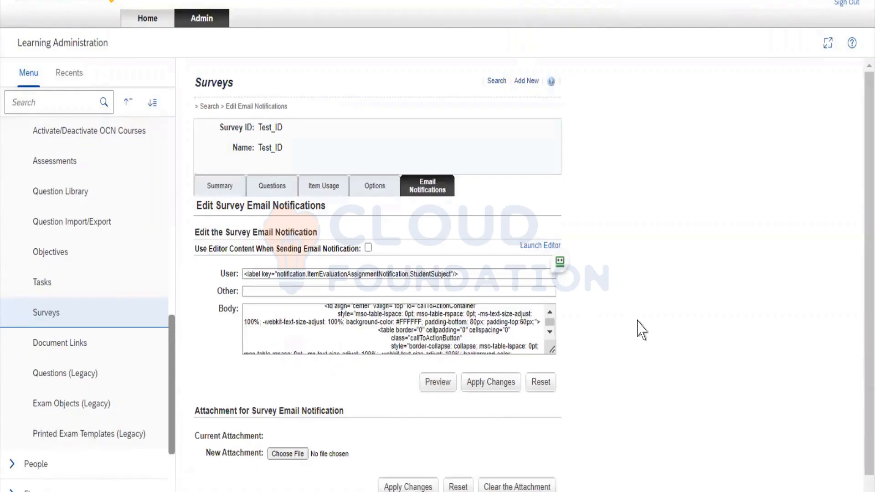
scroll(642, 330, "down", 1)
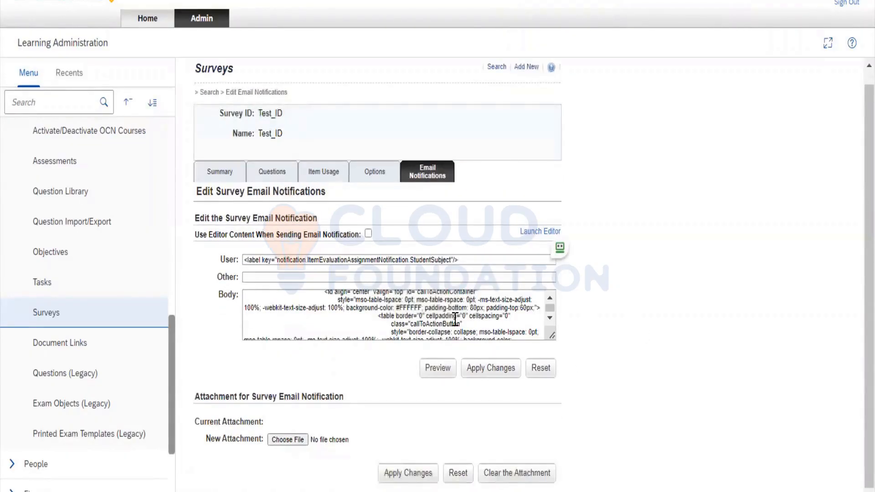
scroll(455, 320, "up", 3)
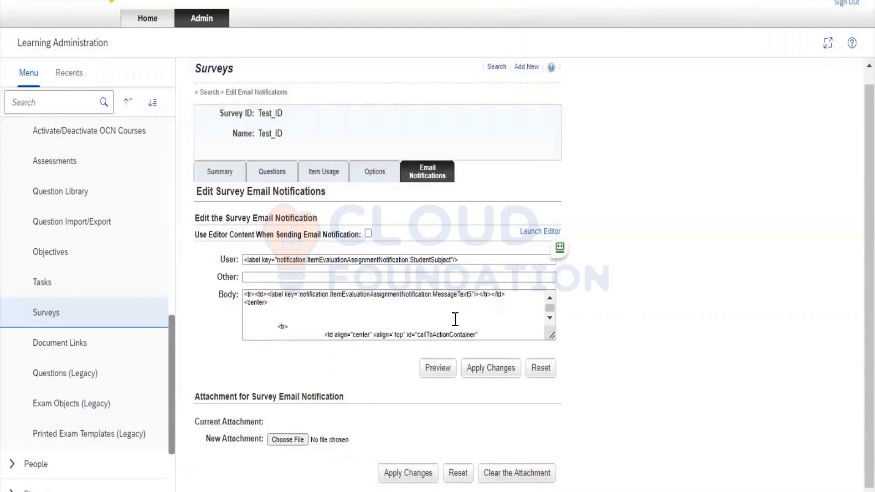
scroll(456, 319, "up", 5)
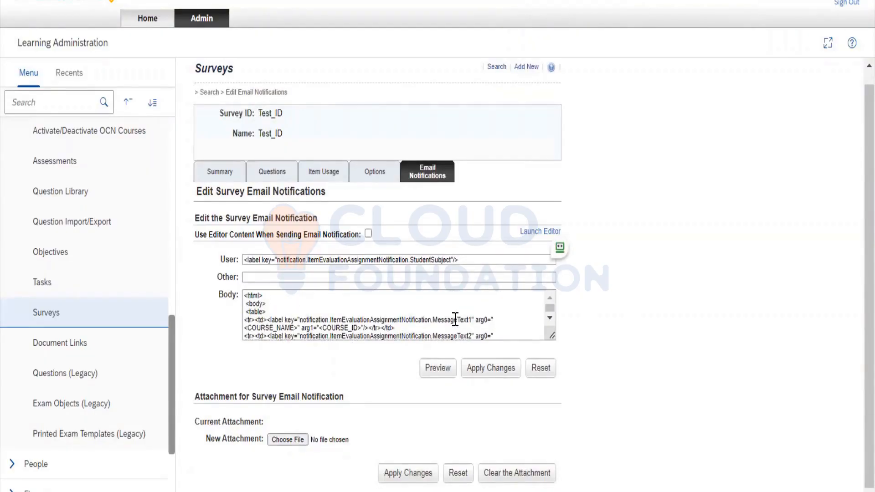
left_click(529, 234)
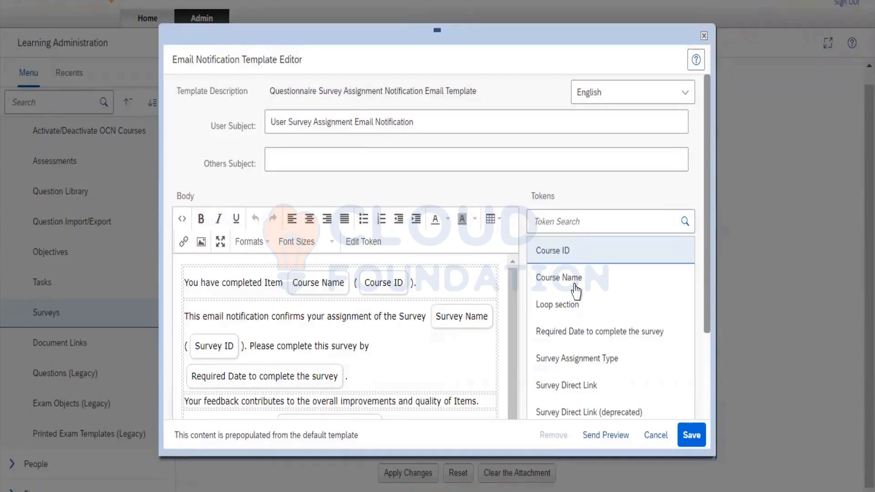
left_click(657, 444)
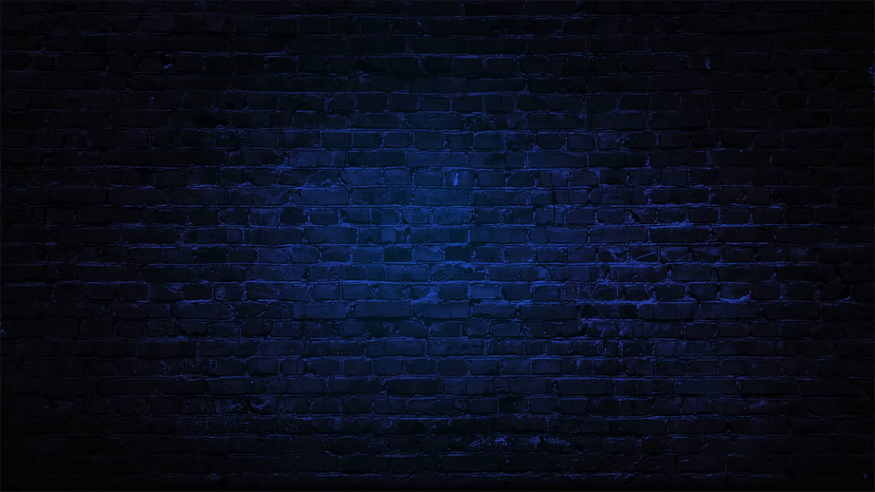